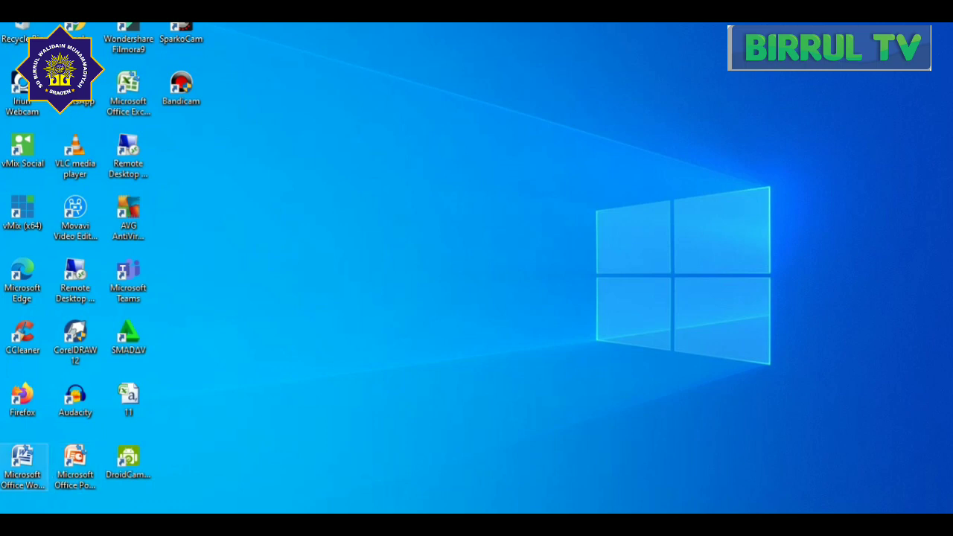
- Launch Microsoft Word 2007 from its desktop shortcut to get a blank Document1
{"action": "left_click", "coordinate": [22, 462]}
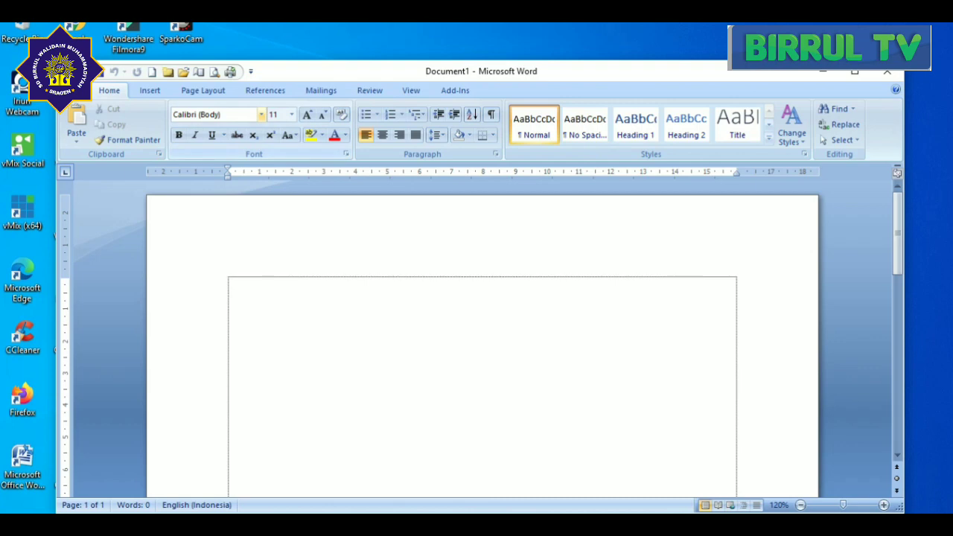
{"action": "left_click", "coordinate": [261, 114]}
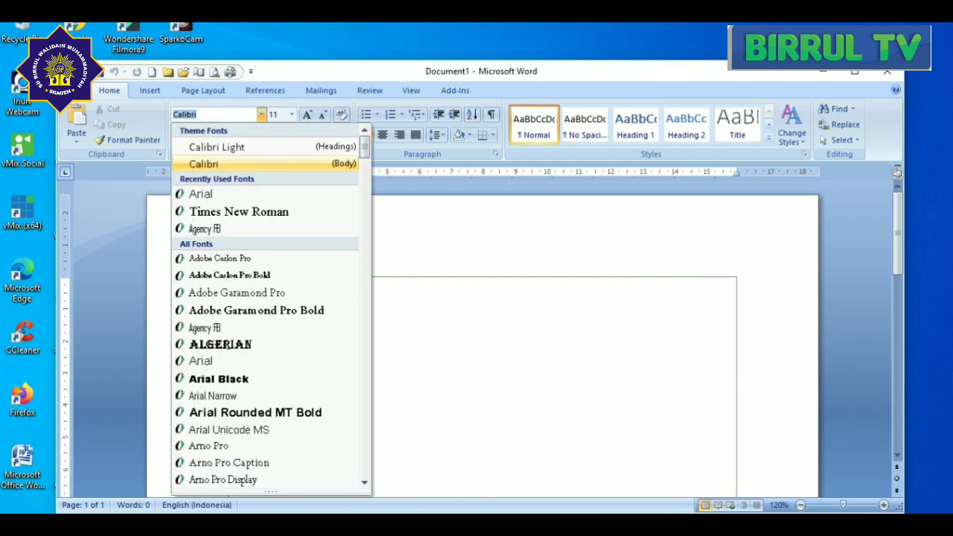
{"action": "left_click", "coordinate": [261, 114]}
{"action": "left_click", "coordinate": [291, 114]}
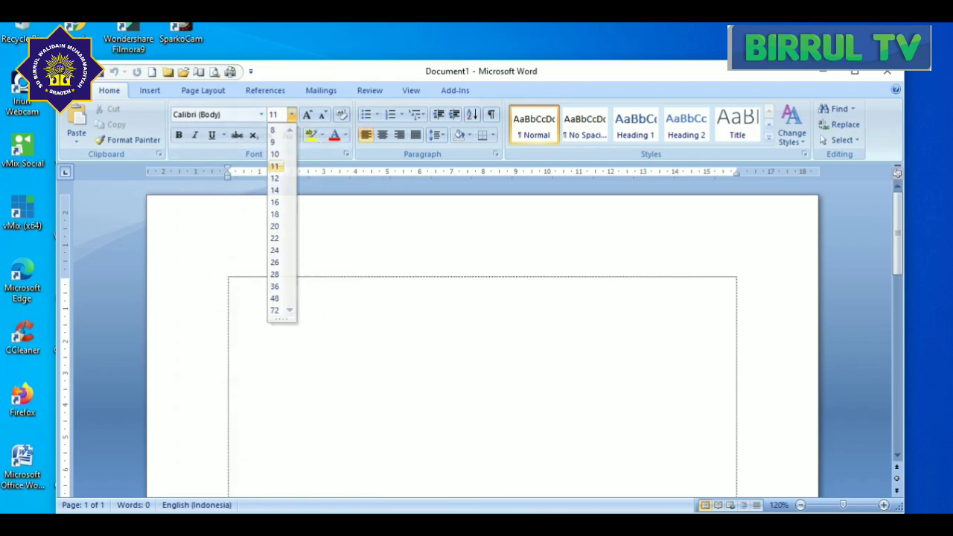
{"action": "left_click", "coordinate": [275, 166]}
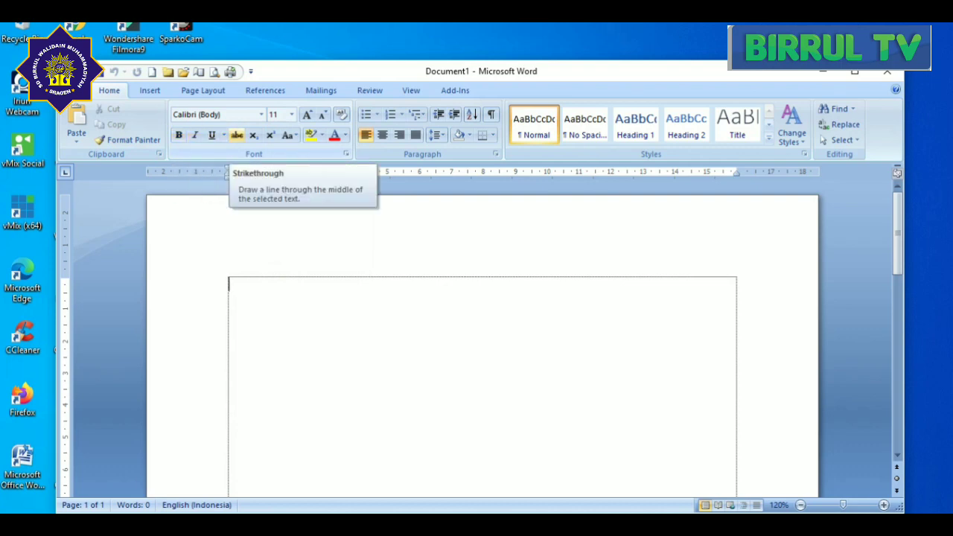
{"action": "left_click", "coordinate": [345, 135]}
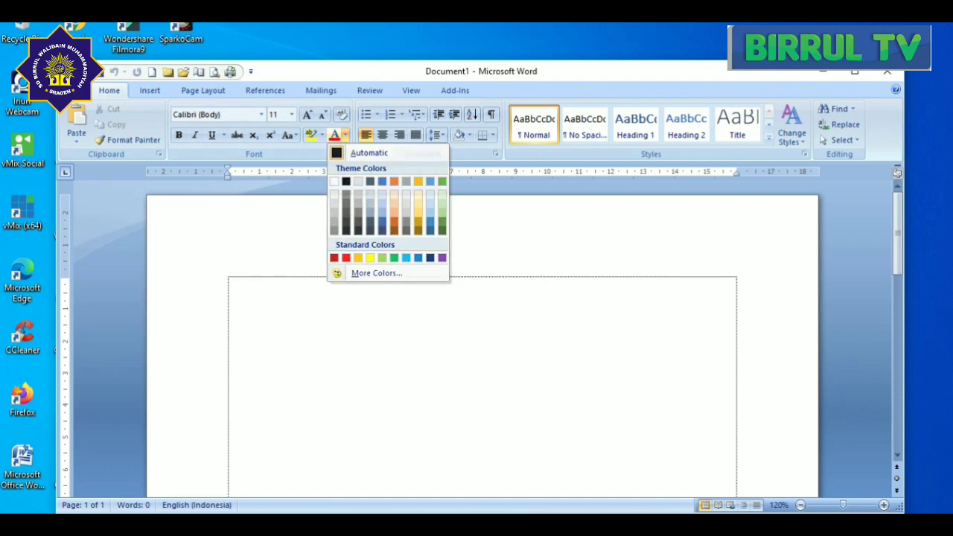
{"action": "key", "text": "Escape"}
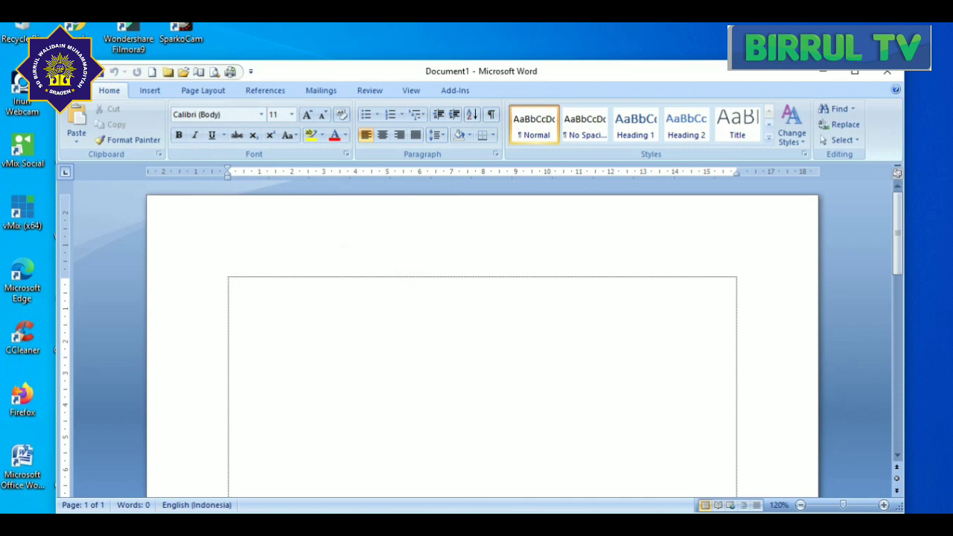
- Type the heading 'MENGEDIT HURUF' on the first line
{"action": "type", "text": "E"}
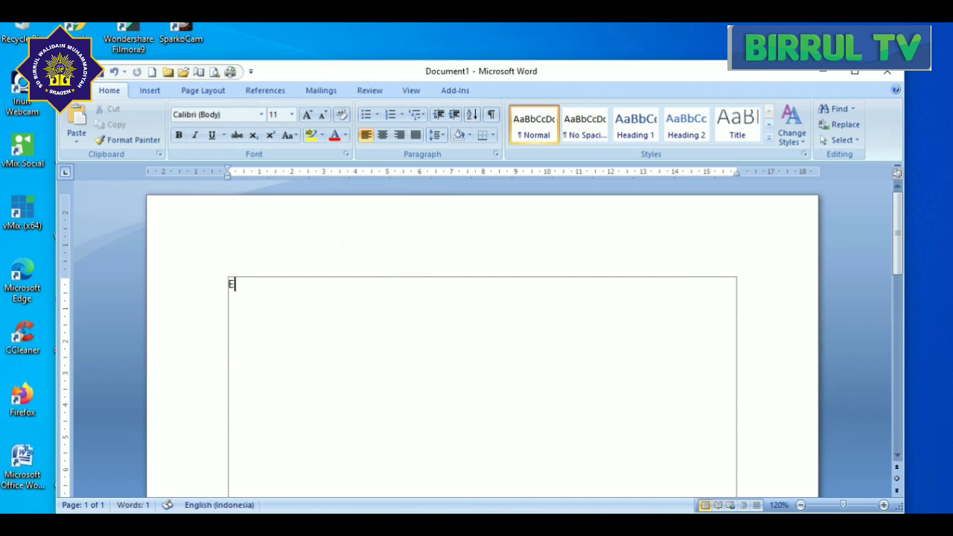
{"action": "type", "text": "F"}
{"action": "key", "text": "BackSpace"}
{"action": "key", "text": "BackSpace"}
{"action": "type", "text": "MEN"}
{"action": "type", "text": "GEDIT "}
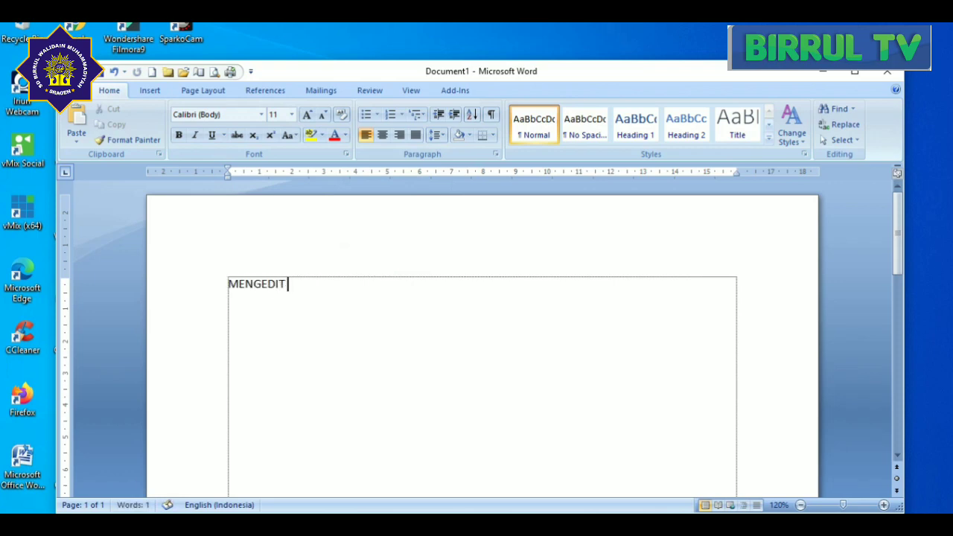
{"action": "type", "text": "HURUF"}
{"action": "key", "text": "shift+Home"}
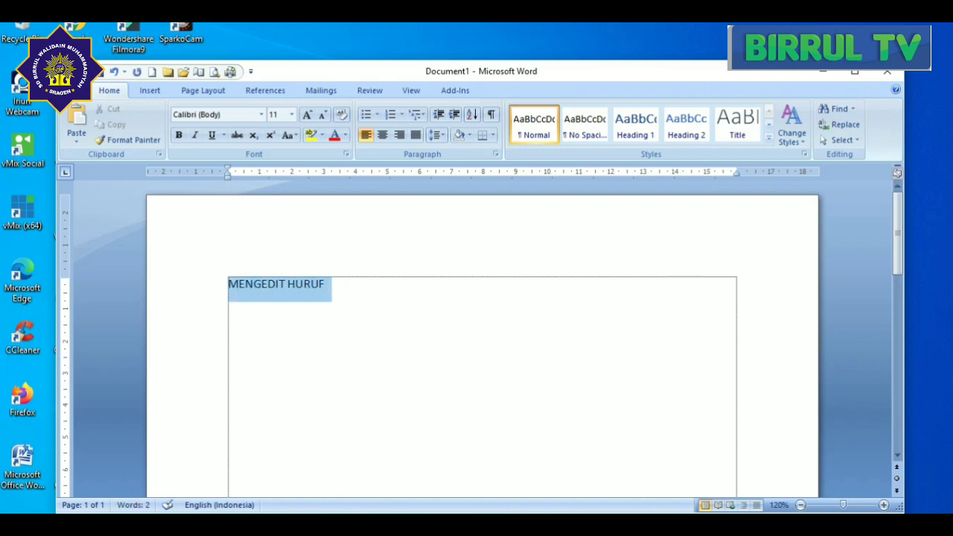
{"action": "key", "text": "End"}
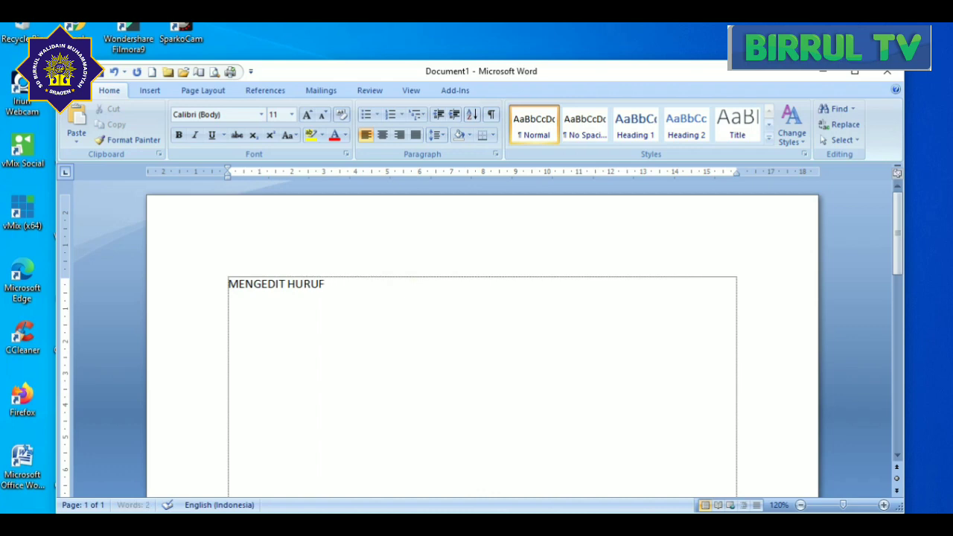
- Add the greeting 'Assalmualaikum wr.wb' on the next line, followed by a new line
{"action": "key", "text": "Return"}
{"action": "type", "text": "mEN"}
{"action": "key", "text": "BackSpace"}
{"action": "key", "text": "BackSpace"}
{"action": "key", "text": "BackSpace"}
{"action": "type", "text": "aS"}
{"action": "type", "text": "SAL"}
{"action": "type", "text": "A"}
{"action": "key", "text": "BackSpace"}
{"action": "key", "text": "BackSpace"}
{"action": "key", "text": "BackSpace"}
{"action": "key", "text": "BackSpace"}
{"action": "key", "text": "BackSpace"}
{"action": "key", "text": "BackSpace"}
{"action": "type", "text": "Ass"}
{"action": "type", "text": "almua"}
{"action": "type", "text": "laikum "}
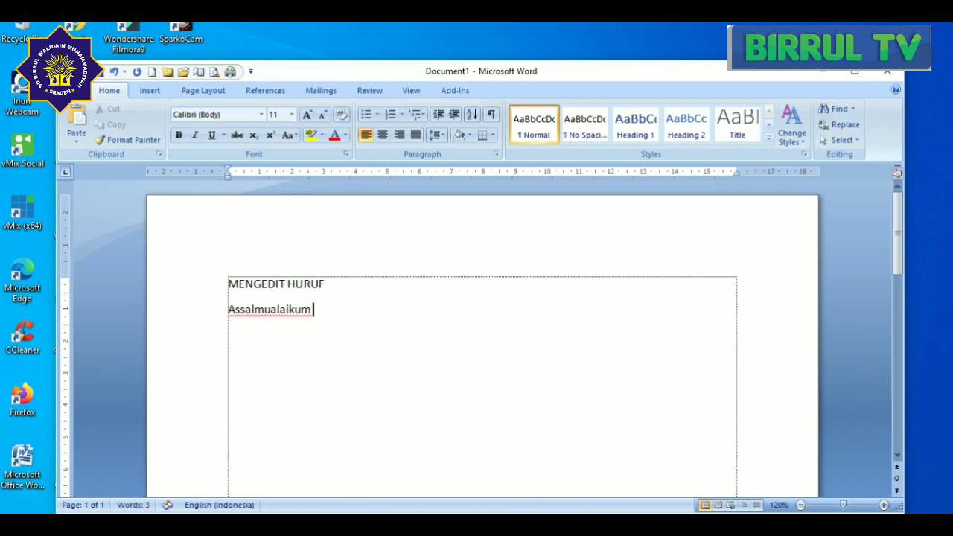
{"action": "type", "text": "wr."}
{"action": "type", "text": "wb"}
{"action": "key", "text": "Return"}
- Select the MENGEDIT HURUF heading and change its font to Broadway
{"action": "left_click_drag", "start_coordinate": [227, 283], "coordinate": [324, 283]}
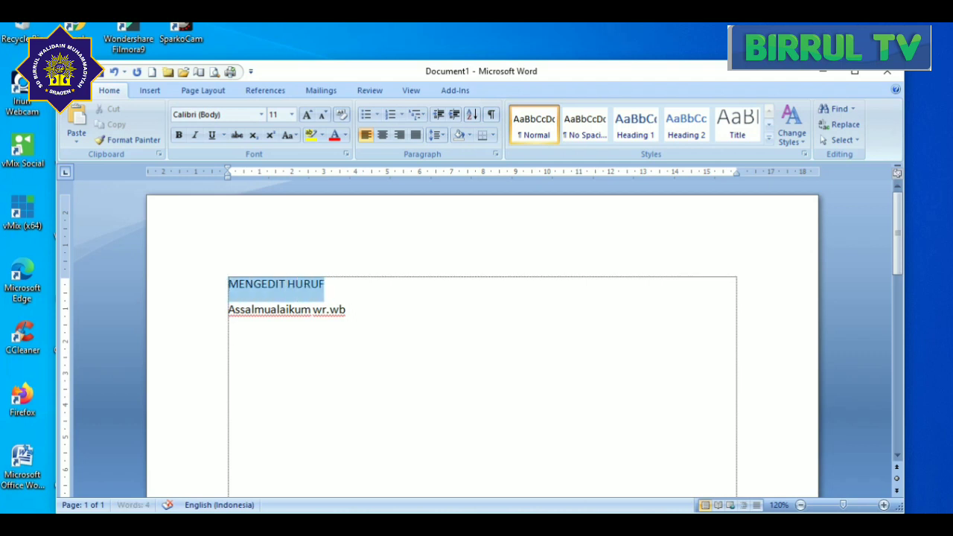
{"action": "left_click_drag", "start_coordinate": [228, 284], "coordinate": [331, 284]}
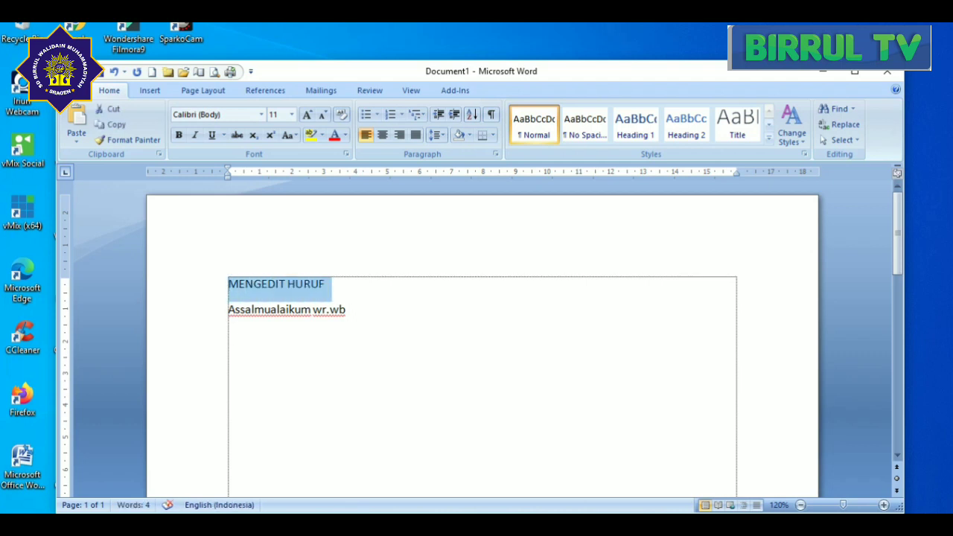
{"action": "left_click", "coordinate": [228, 284]}
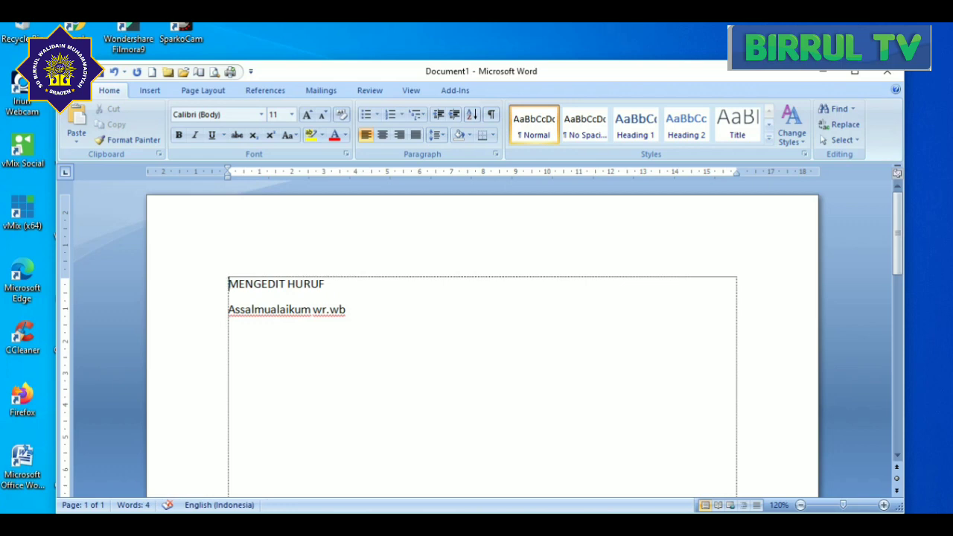
{"action": "left_click_drag", "start_coordinate": [228, 284], "coordinate": [332, 283]}
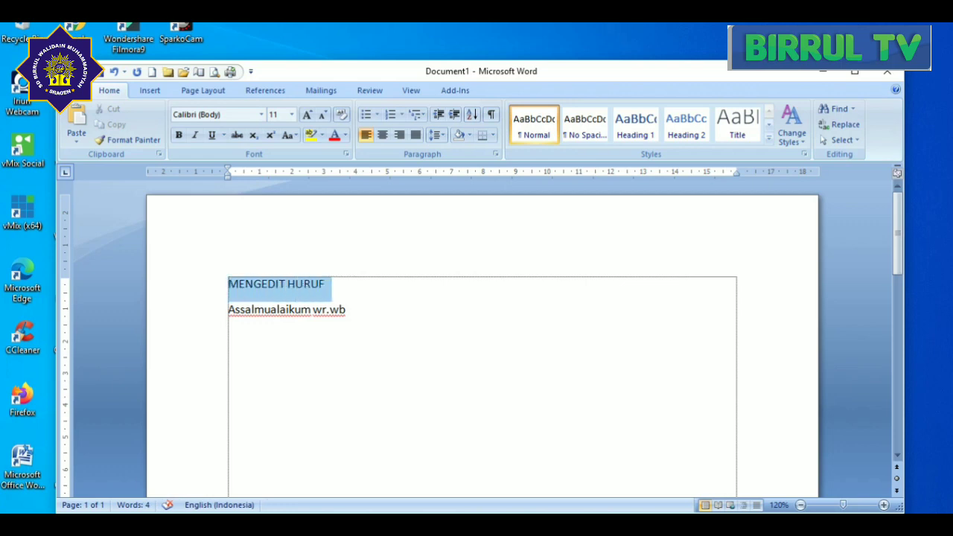
{"action": "key", "text": "shift+Left"}
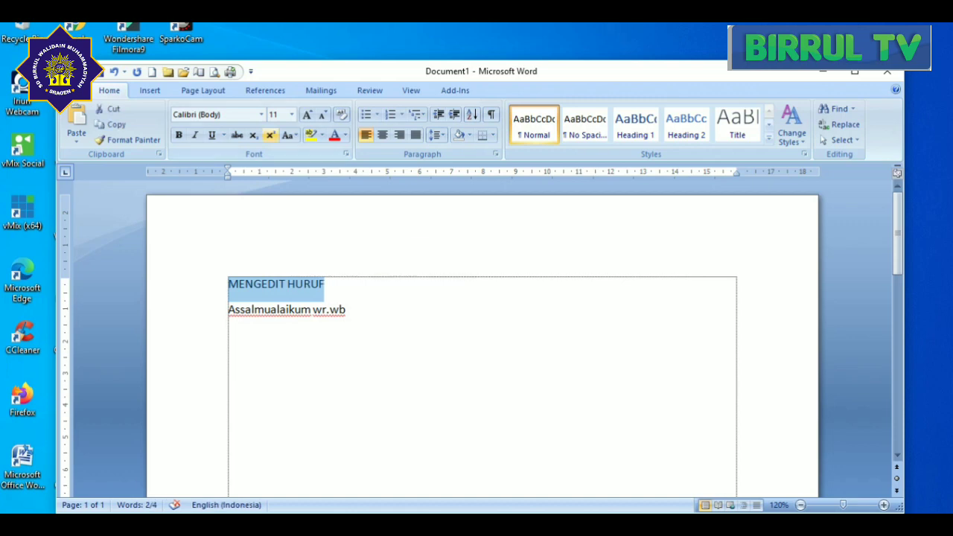
{"action": "left_click", "coordinate": [261, 114]}
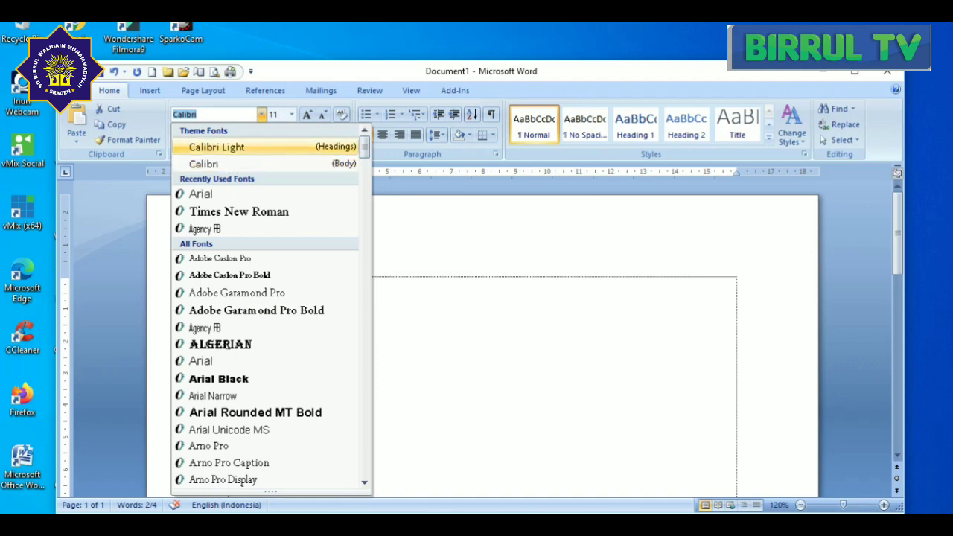
{"action": "scroll", "coordinate": [223, 411], "scroll_direction": "down", "scroll_amount": 1}
{"action": "scroll", "coordinate": [223, 412], "scroll_direction": "down", "scroll_amount": 1}
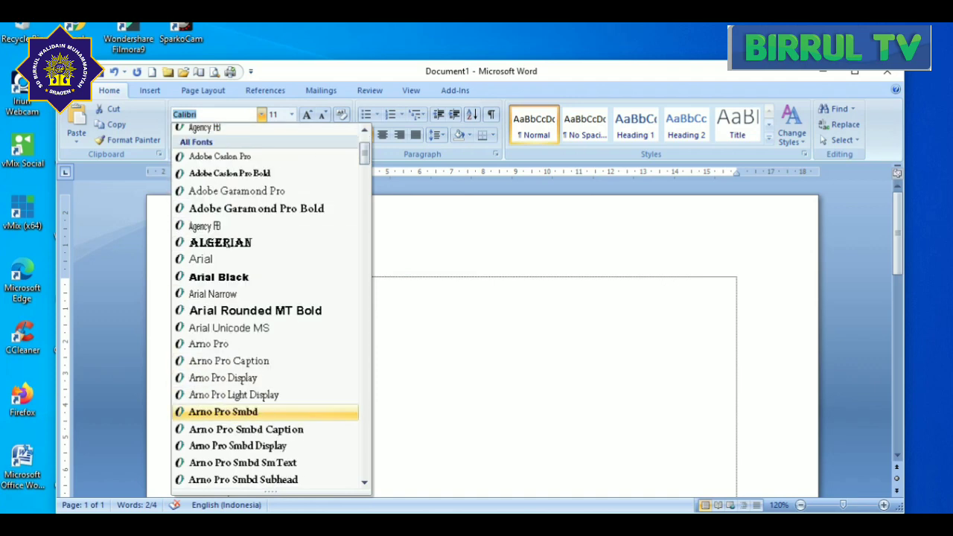
{"action": "scroll", "coordinate": [223, 412], "scroll_direction": "up", "scroll_amount": 3}
{"action": "scroll", "coordinate": [223, 411], "scroll_direction": "down", "scroll_amount": 3}
{"action": "scroll", "coordinate": [224, 412], "scroll_direction": "down", "scroll_amount": 4}
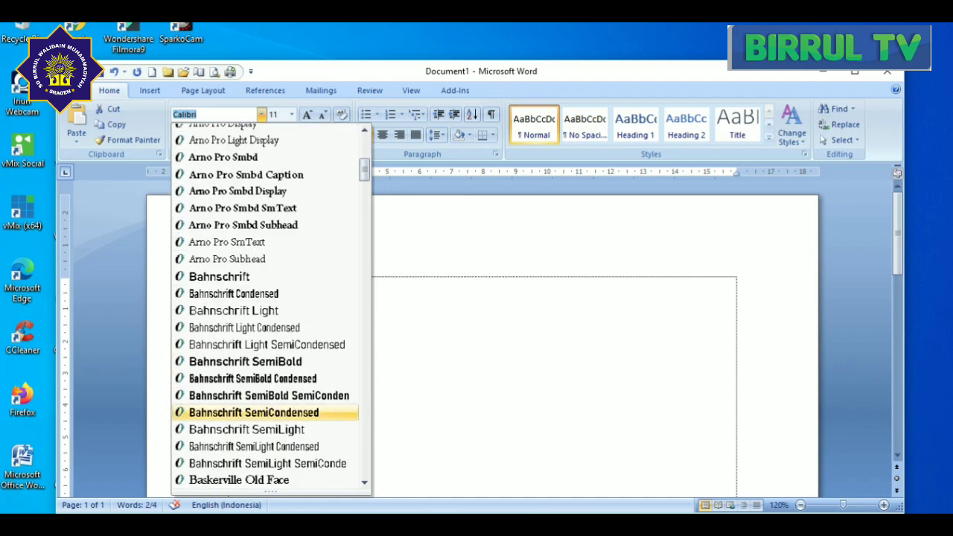
{"action": "scroll", "coordinate": [223, 412], "scroll_direction": "down", "scroll_amount": 4}
{"action": "scroll", "coordinate": [223, 412], "scroll_direction": "down", "scroll_amount": 2}
{"action": "scroll", "coordinate": [223, 412], "scroll_direction": "down", "scroll_amount": 3}
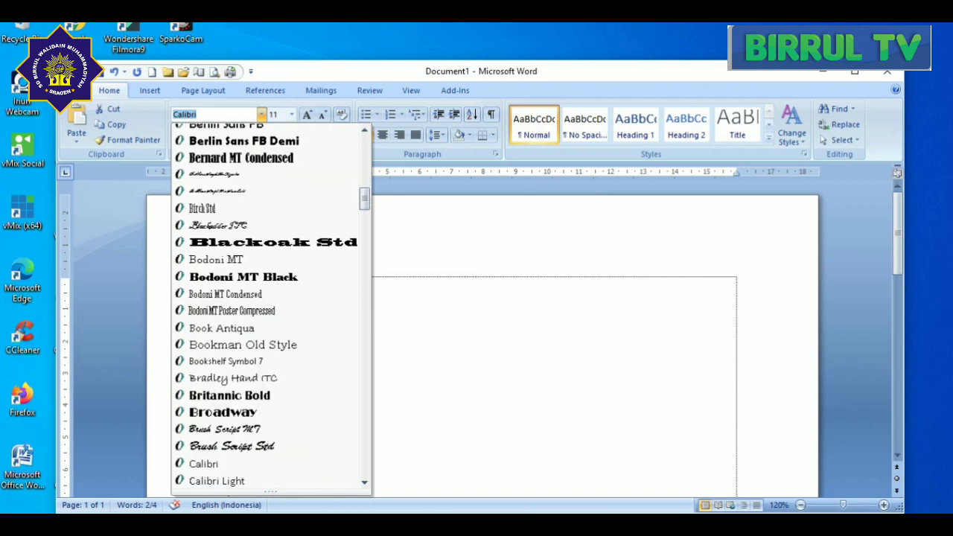
{"action": "left_click", "coordinate": [224, 411]}
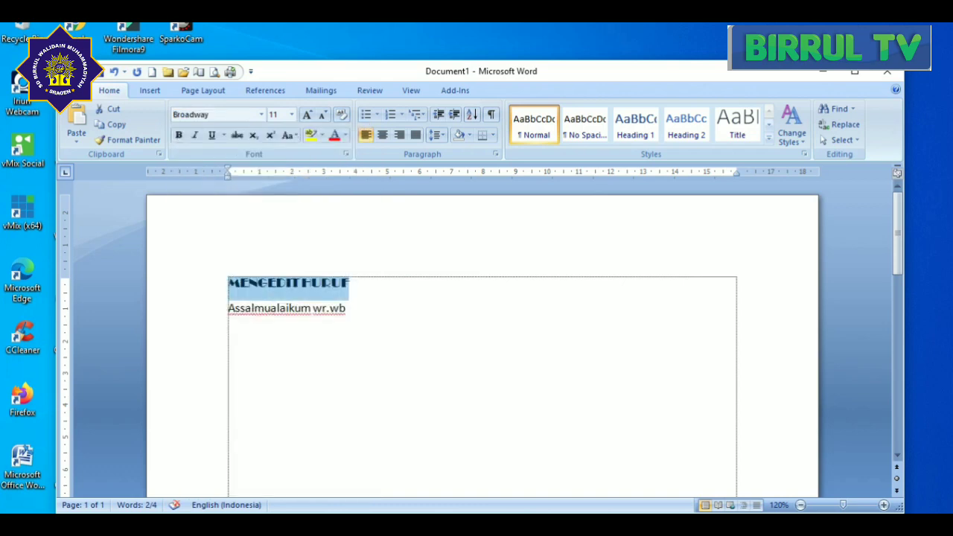
- Set the heading's font size to 24
{"action": "left_click", "coordinate": [291, 115]}
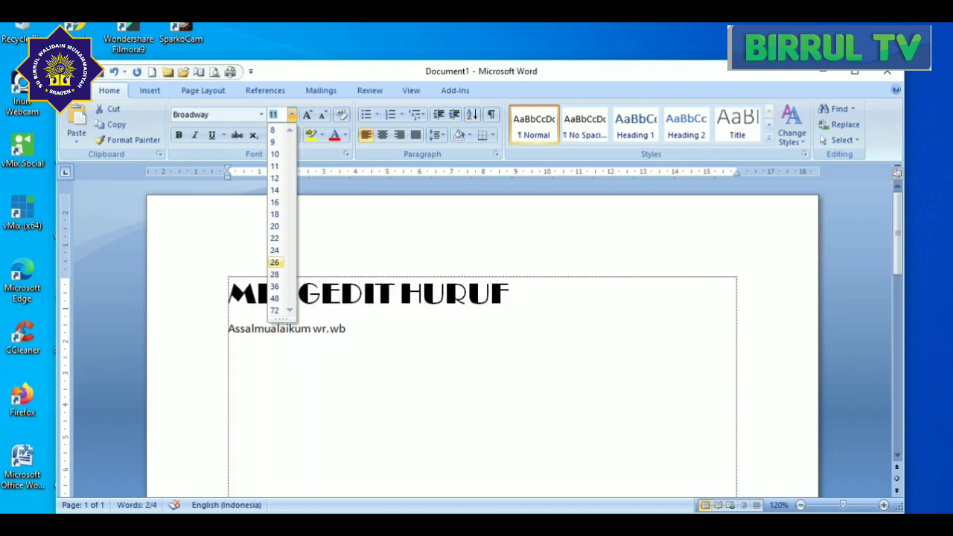
{"action": "left_click", "coordinate": [275, 250]}
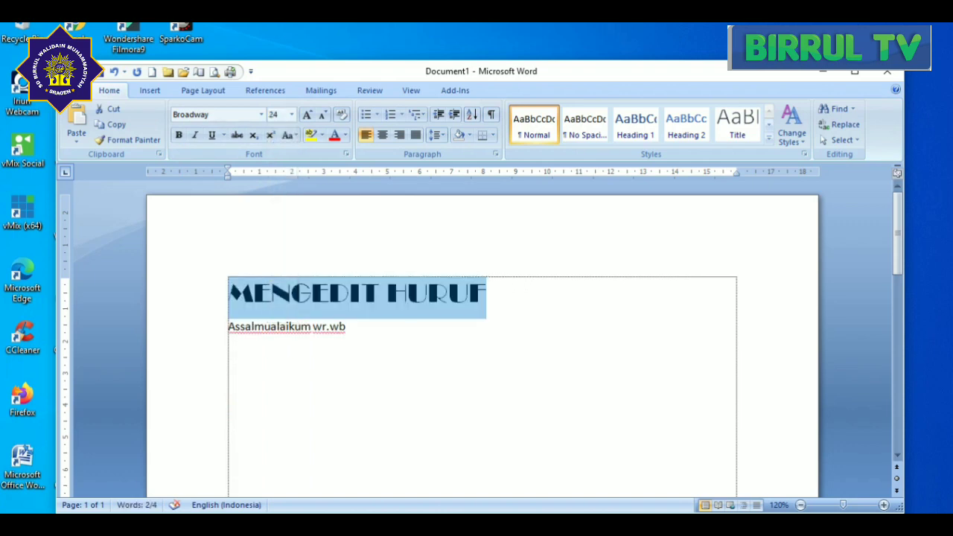
{"action": "left_click", "coordinate": [251, 326]}
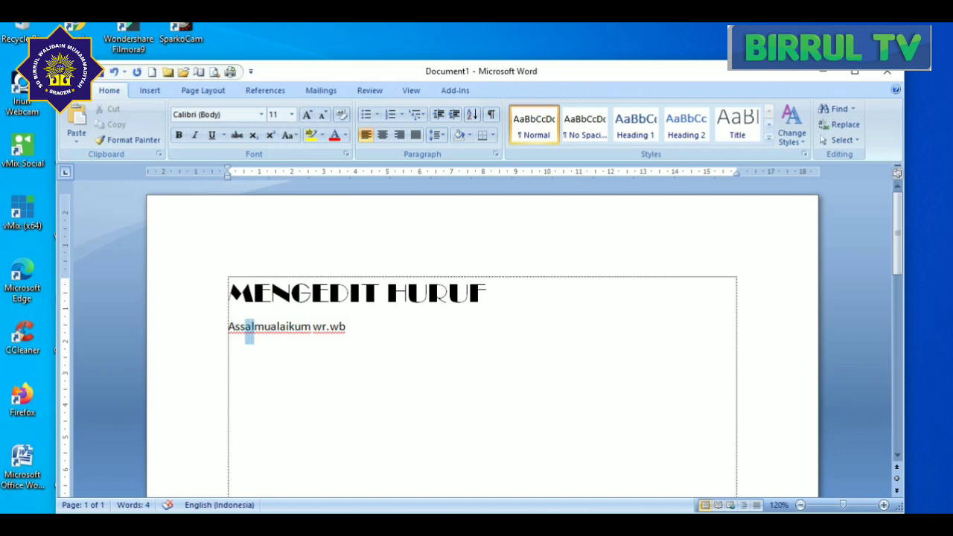
- Correct the greeting's spelling to 'Assalaamualaikum wr.wb' and add an empty line below it
{"action": "left_click_drag", "start_coordinate": [254, 328], "coordinate": [247, 328]}
{"action": "key", "text": "BackSpace"}
{"action": "type", "text": "l"}
{"action": "type", "text": "aa"}
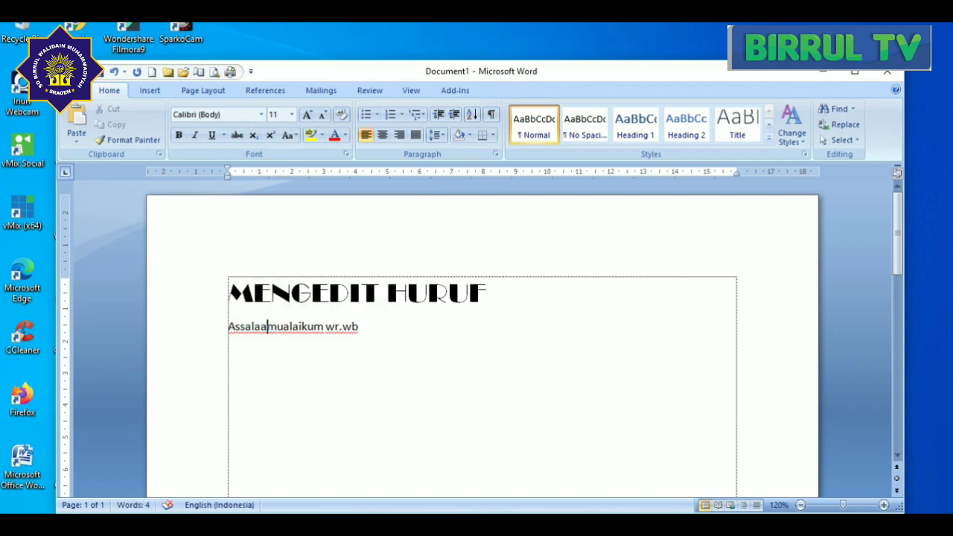
{"action": "left_click", "coordinate": [229, 326]}
{"action": "key", "text": "Return"}
- Make the whole greeting line bold and italic
{"action": "left_click_drag", "start_coordinate": [229, 327], "coordinate": [366, 332]}
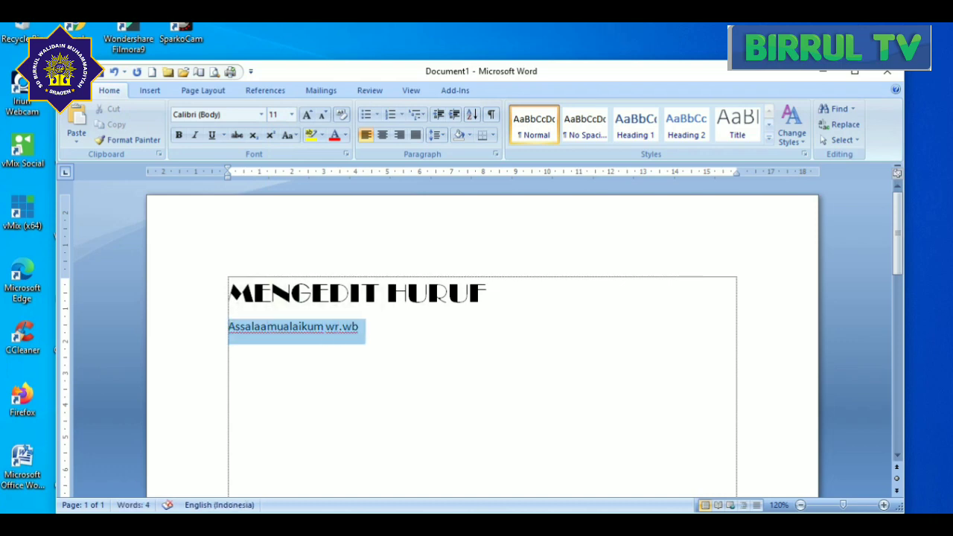
{"action": "left_click", "coordinate": [179, 135]}
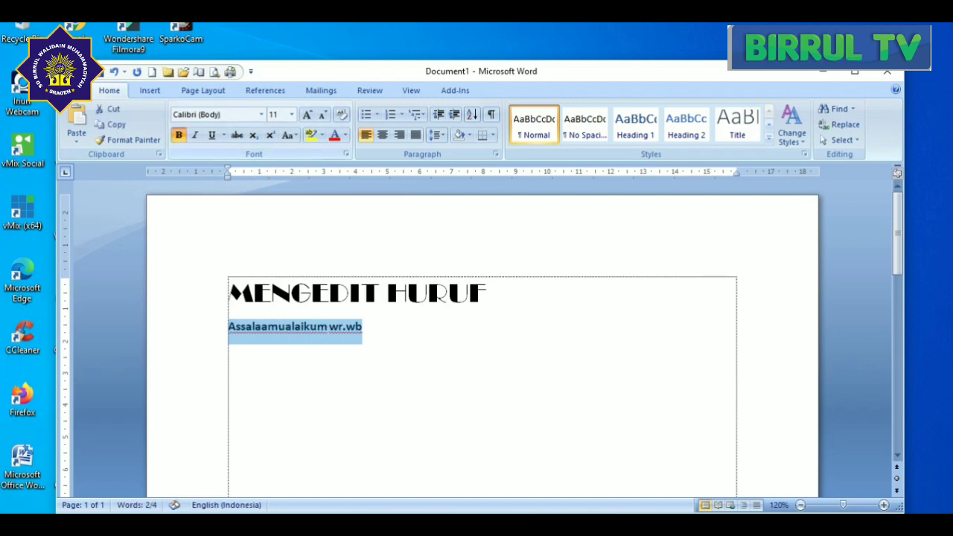
{"action": "left_click", "coordinate": [194, 135]}
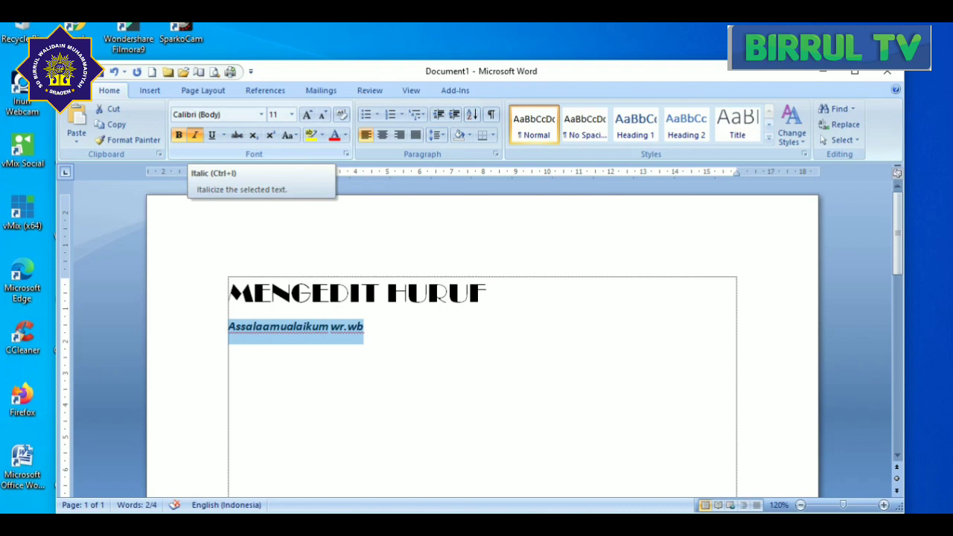
{"action": "left_click", "coordinate": [195, 134]}
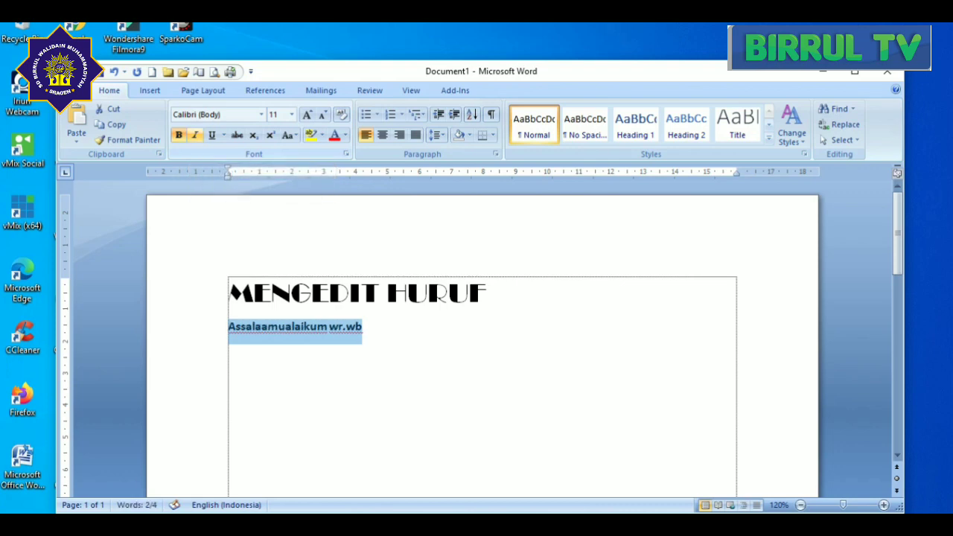
{"action": "left_click", "coordinate": [194, 135]}
{"action": "left_click", "coordinate": [195, 134]}
{"action": "left_click", "coordinate": [195, 134]}
{"action": "left_click", "coordinate": [230, 347]}
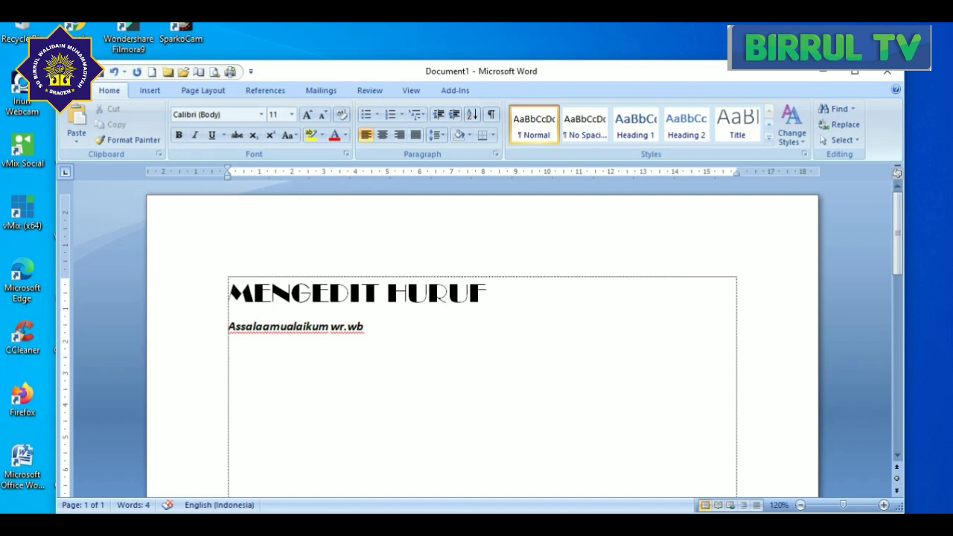
- Type 'Perkenalkan nama saya [own name] saya akan belajar membuat huruf berwarna.' and start a new line
{"action": "type", "text": "Perkena"}
{"action": "type", "text": "lkan nama"}
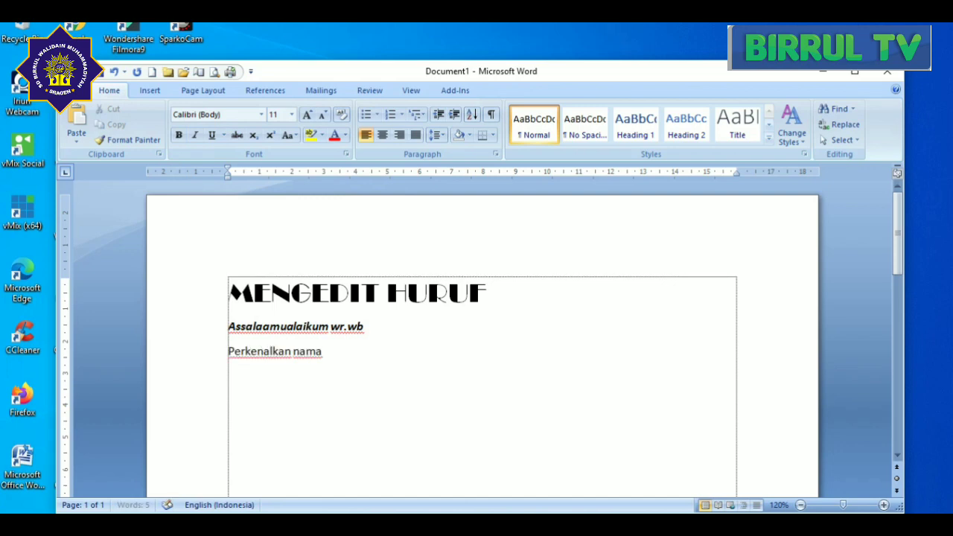
{"action": "type", "text": " saya Bidar"}
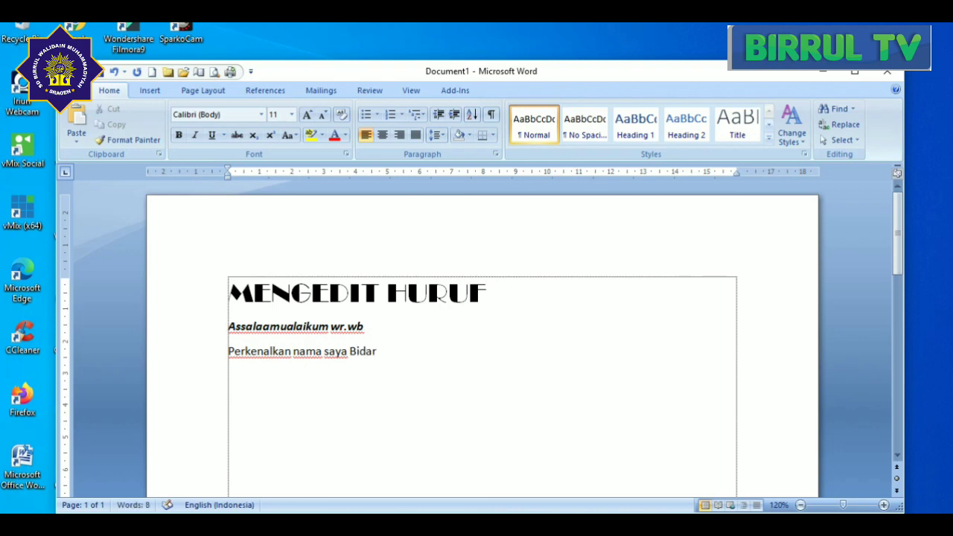
{"action": "type", "text": "i sa"}
{"action": "type", "text": "ya akan be"}
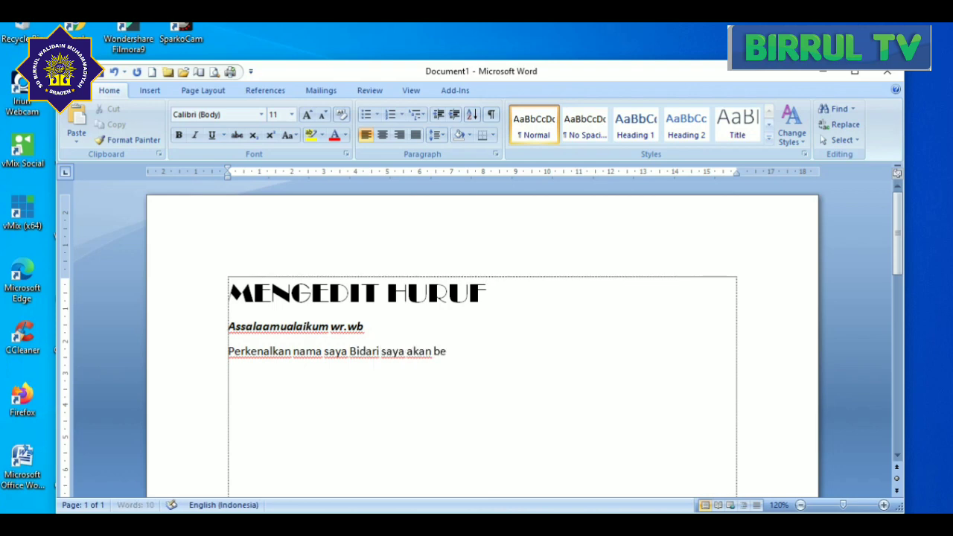
{"action": "type", "text": "lajar mem"}
{"action": "type", "text": "buat huruf"}
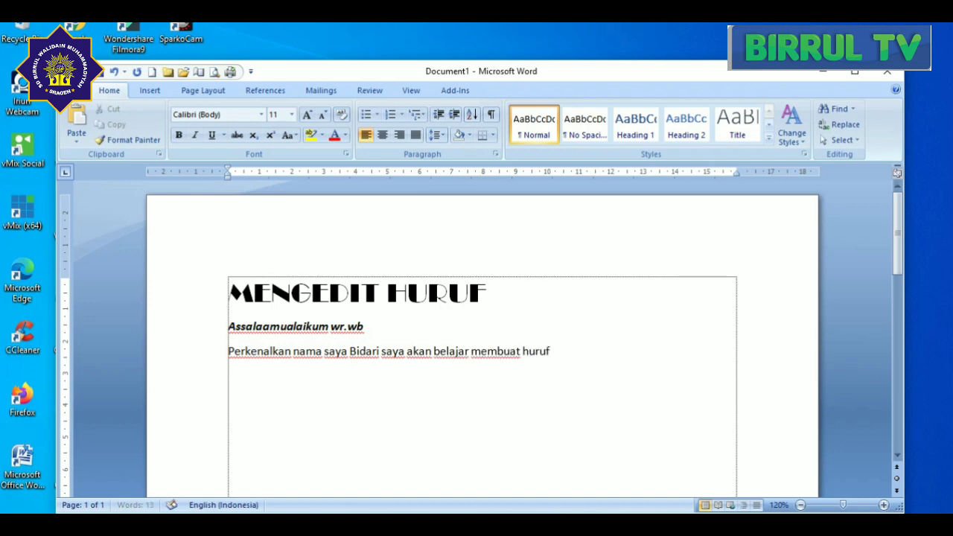
{"action": "type", "text": " berwarn"}
{"action": "type", "text": "a."}
{"action": "key", "text": "Return"}
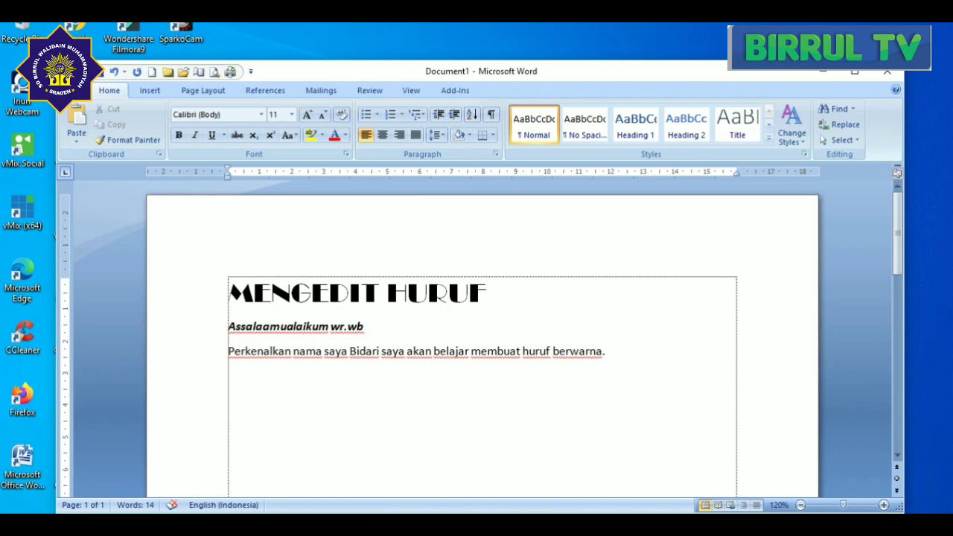
- Colour the word 'Perkenalkan' red and the word 'nama' green
{"action": "double_click", "coordinate": [259, 350]}
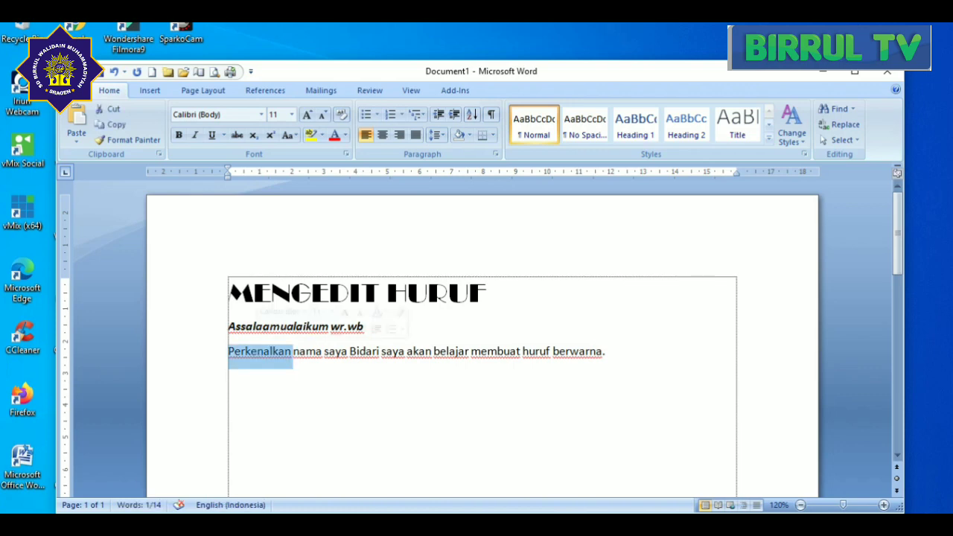
{"action": "double_click", "coordinate": [245, 350]}
{"action": "left_click", "coordinate": [239, 350]}
{"action": "mouse_move", "coordinate": [228, 351]}
{"action": "left_mouse_down"}
{"action": "mouse_move", "coordinate": [522, 350]}
{"action": "mouse_move", "coordinate": [292, 351]}
{"action": "left_mouse_up"}
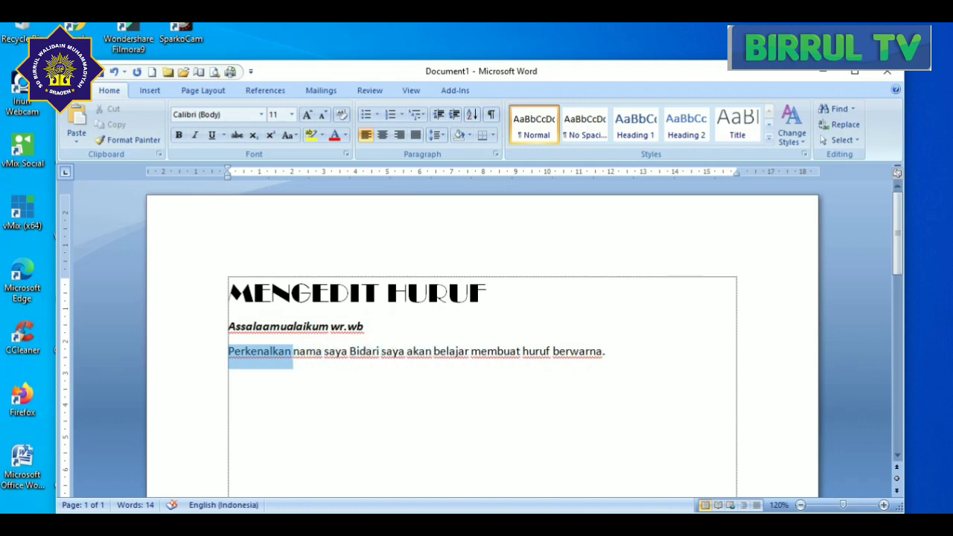
{"action": "left_click", "coordinate": [345, 135]}
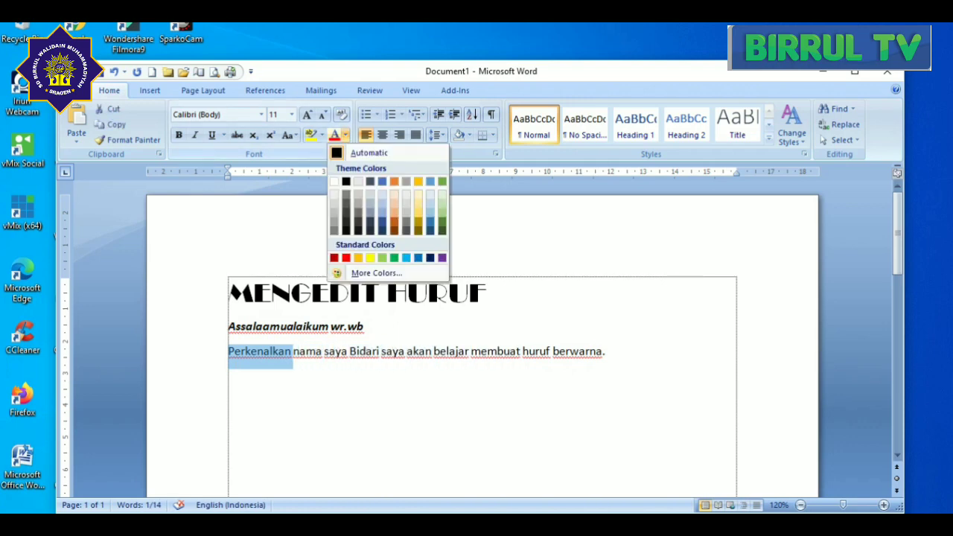
{"action": "left_click", "coordinate": [345, 257]}
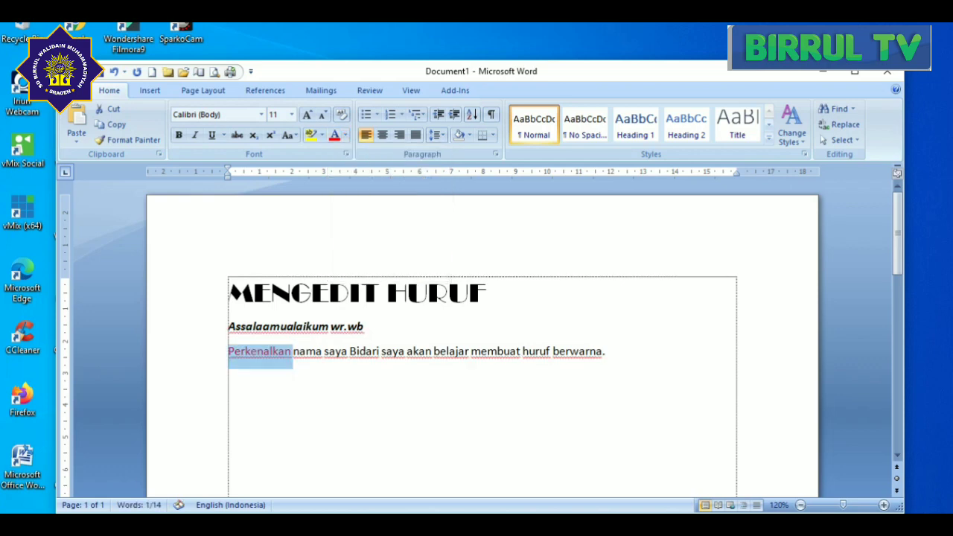
{"action": "left_click_drag", "start_coordinate": [294, 351], "coordinate": [323, 351]}
{"action": "left_click", "coordinate": [346, 135]}
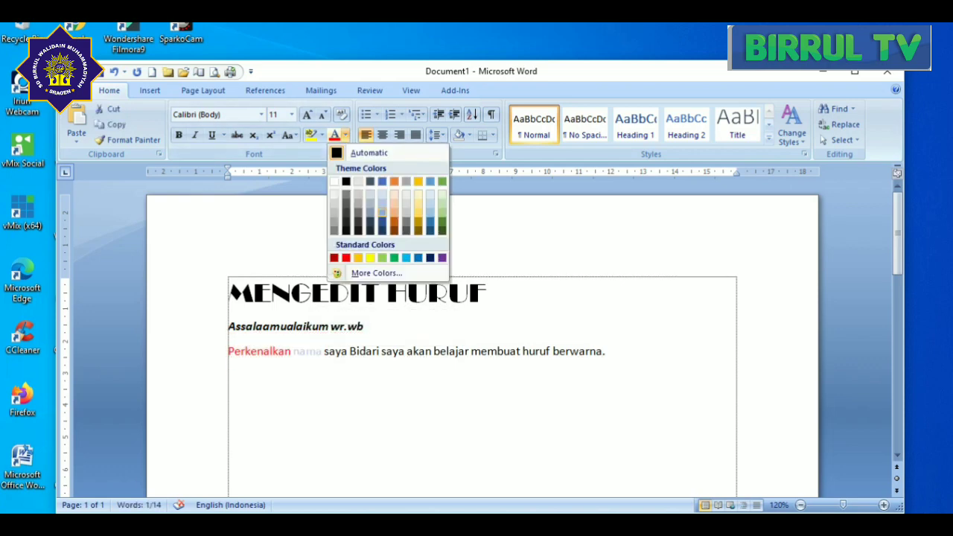
{"action": "left_click", "coordinate": [394, 257]}
- Make the name blue and the second 'saya' purple
{"action": "left_click_drag", "start_coordinate": [324, 351], "coordinate": [348, 351]}
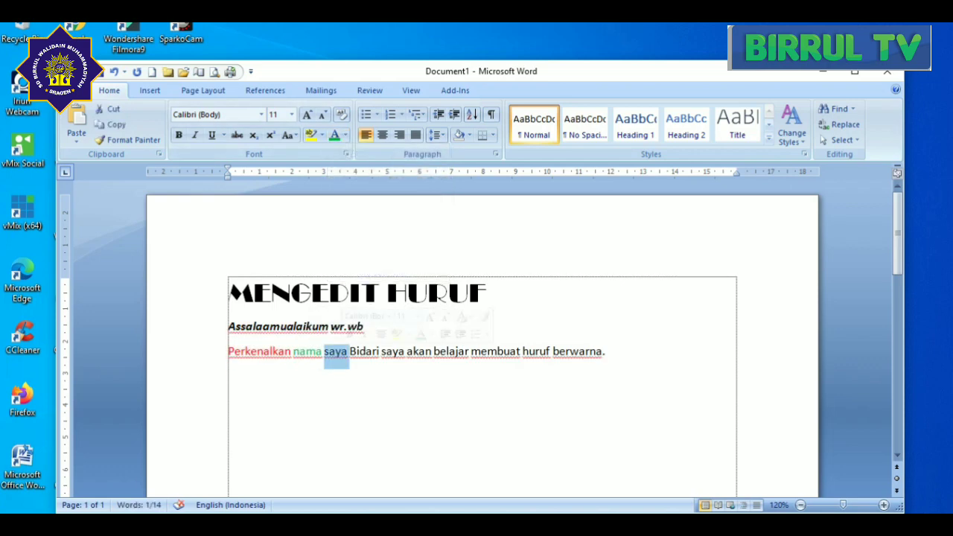
{"action": "left_click", "coordinate": [345, 135]}
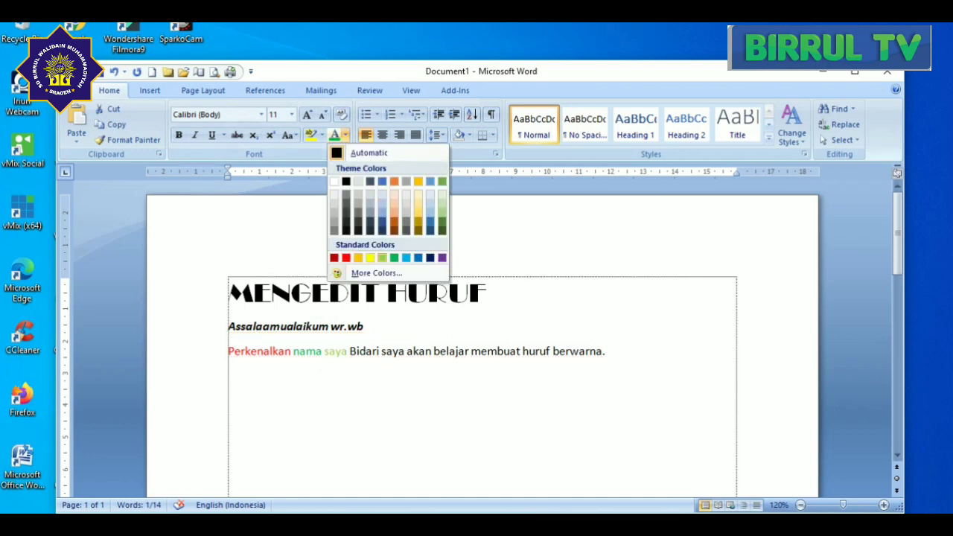
{"action": "key", "text": "Escape"}
{"action": "left_click_drag", "start_coordinate": [350, 351], "coordinate": [380, 351]}
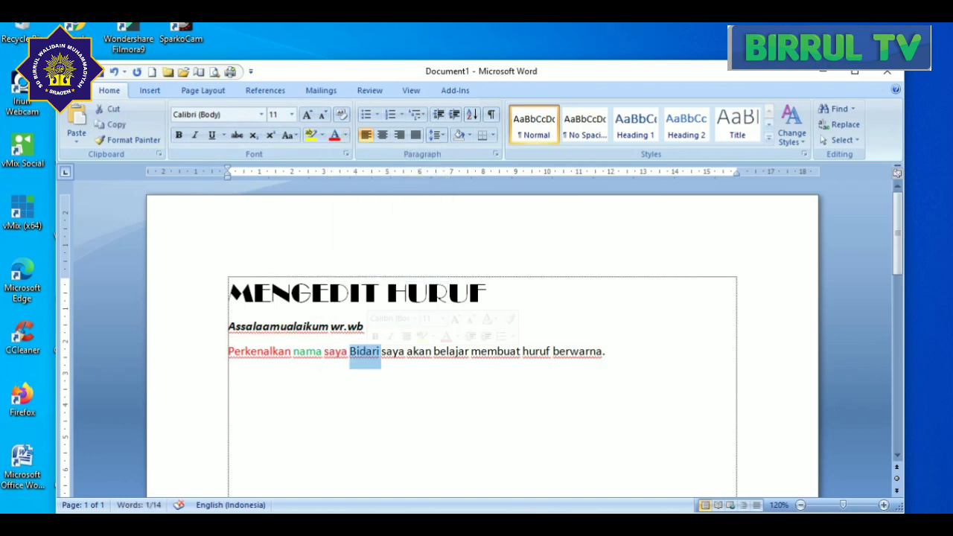
{"action": "left_click", "coordinate": [345, 134]}
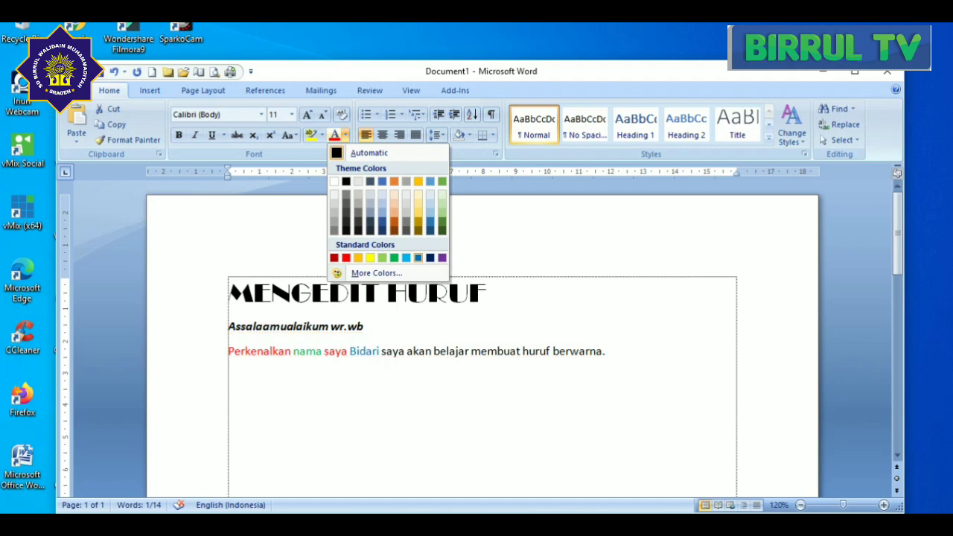
{"action": "left_click", "coordinate": [382, 181]}
{"action": "left_click_drag", "start_coordinate": [381, 350], "coordinate": [405, 350]}
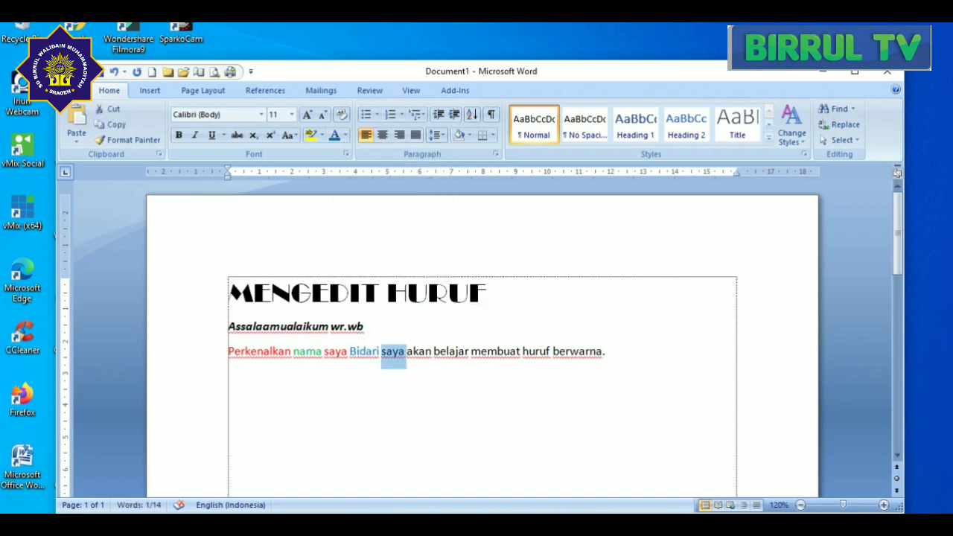
{"action": "left_click", "coordinate": [345, 134]}
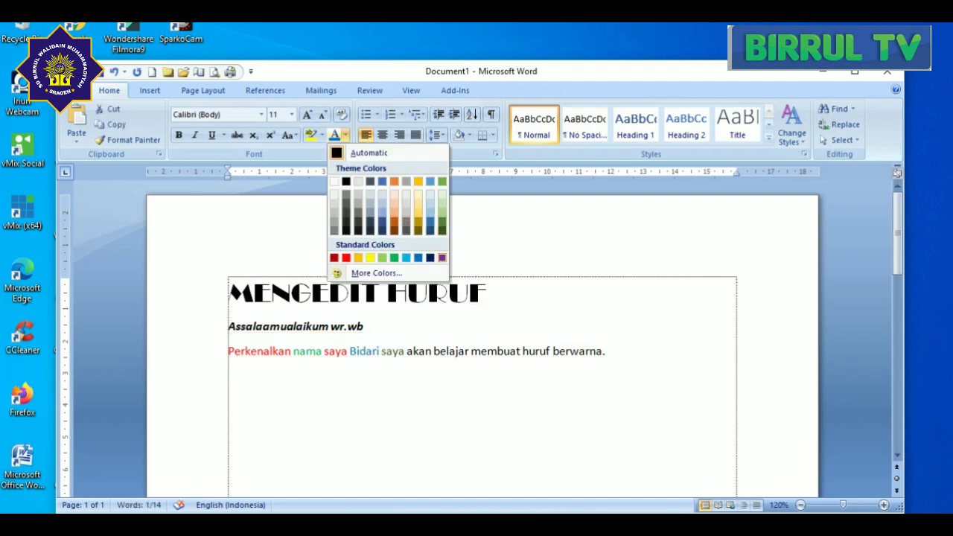
{"action": "left_click", "coordinate": [442, 258]}
- Colour the words 'akan' and 'belajar' red
{"action": "left_click_drag", "start_coordinate": [406, 350], "coordinate": [433, 350]}
{"action": "left_click", "coordinate": [346, 135]}
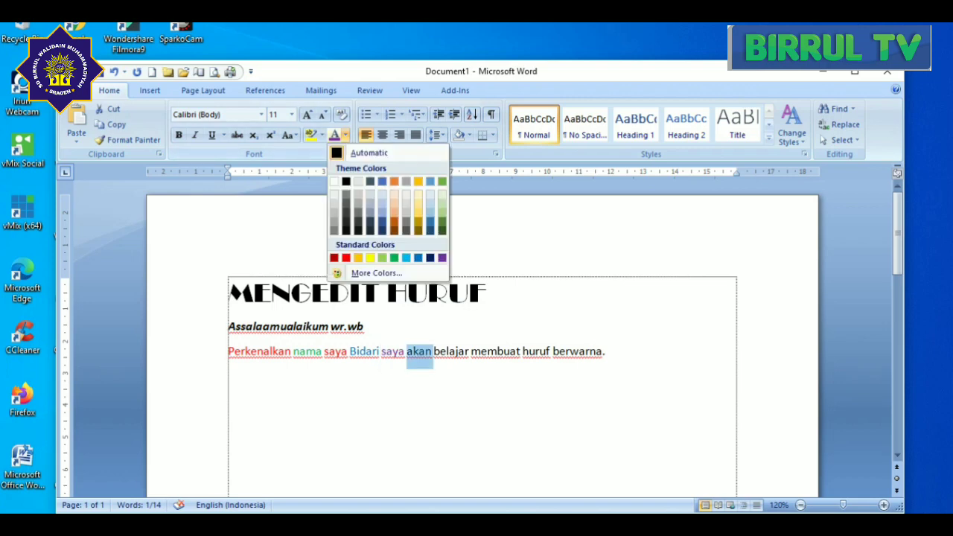
{"action": "left_click", "coordinate": [345, 258]}
{"action": "left_click_drag", "start_coordinate": [434, 351], "coordinate": [470, 351]}
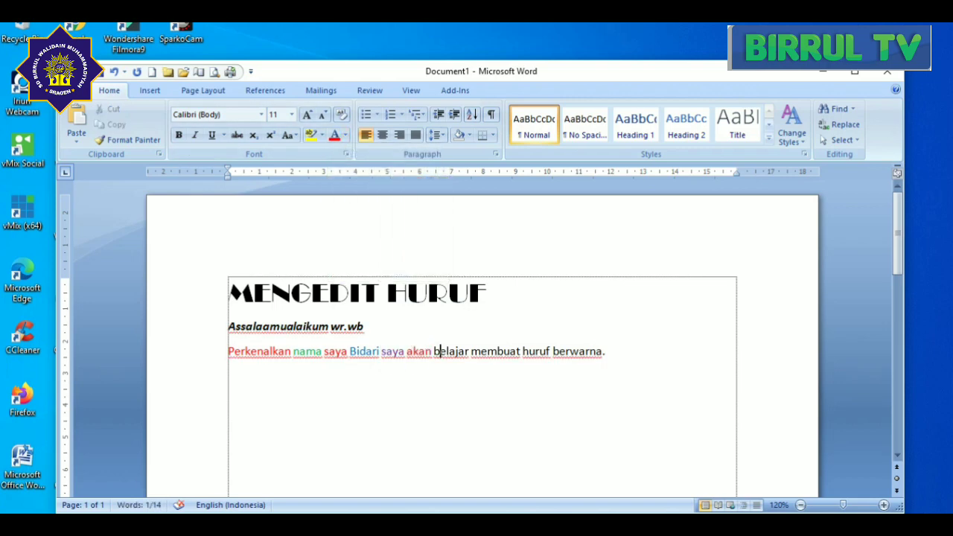
{"action": "left_click", "coordinate": [346, 135]}
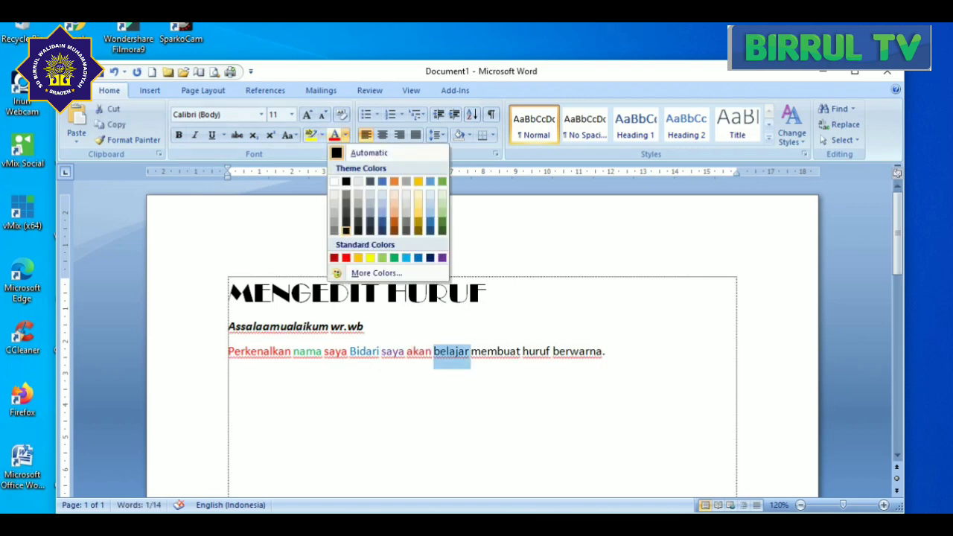
{"action": "left_click", "coordinate": [346, 258]}
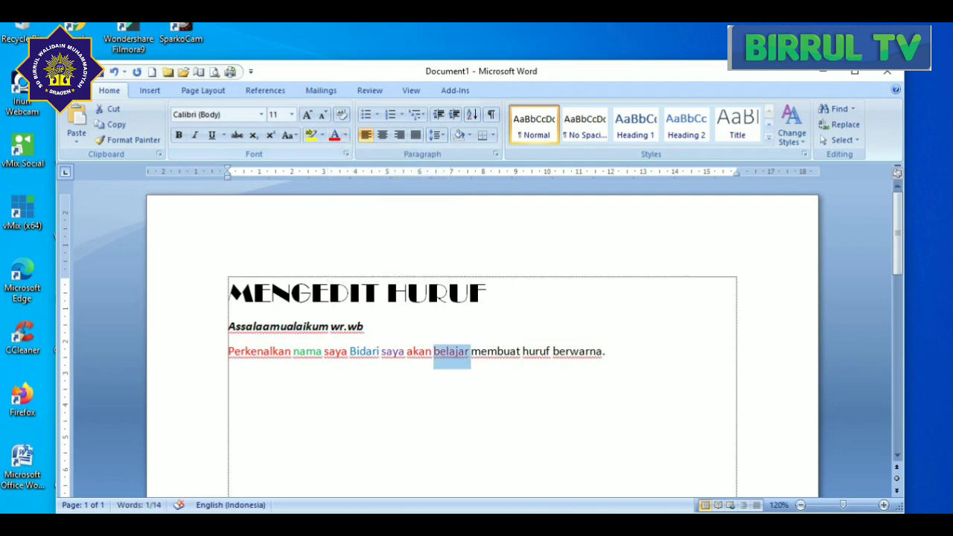
- Underline 'membuat huruf berwarna', trying strikethrough but removing it again
{"action": "left_click_drag", "start_coordinate": [472, 351], "coordinate": [602, 351]}
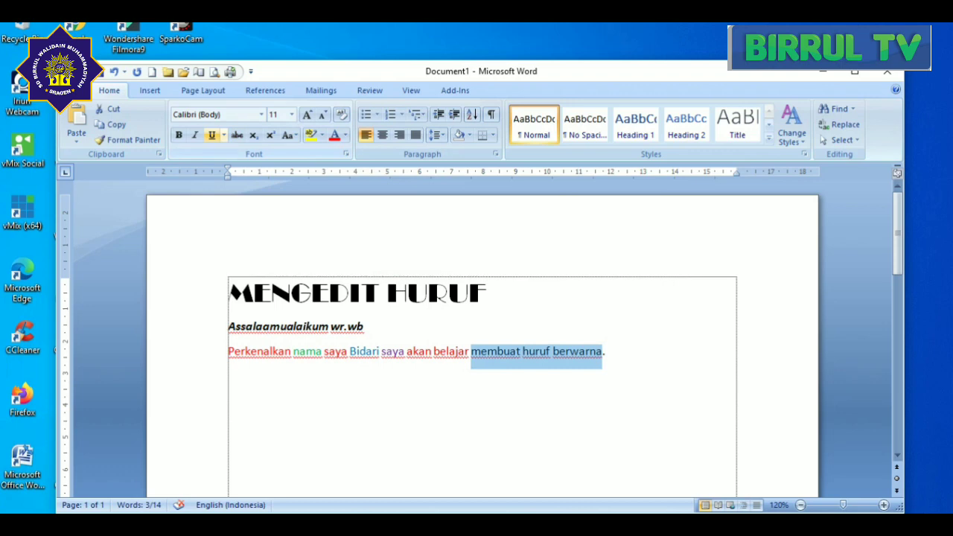
{"action": "left_click", "coordinate": [212, 135]}
{"action": "left_click", "coordinate": [237, 134]}
{"action": "left_click", "coordinate": [236, 135]}
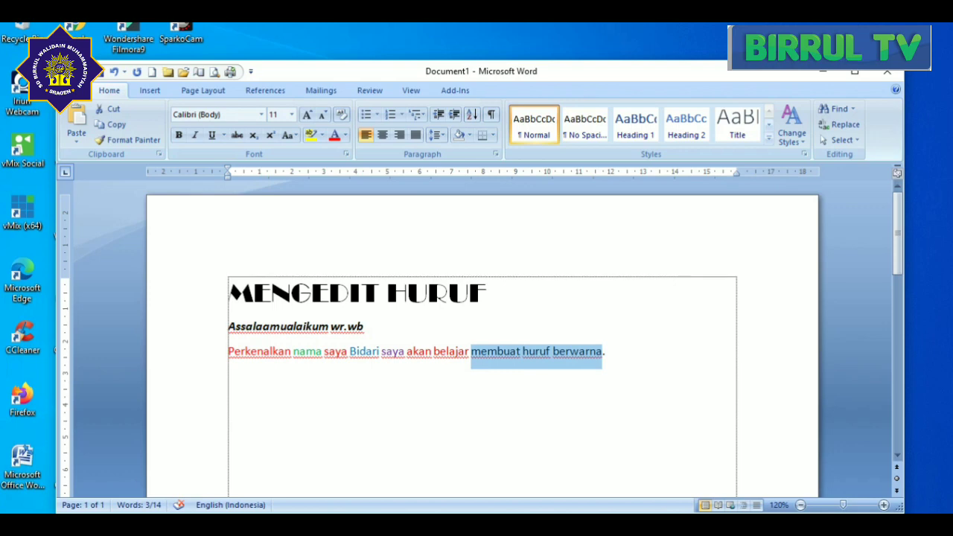
{"action": "left_click_drag", "start_coordinate": [228, 353], "coordinate": [612, 353]}
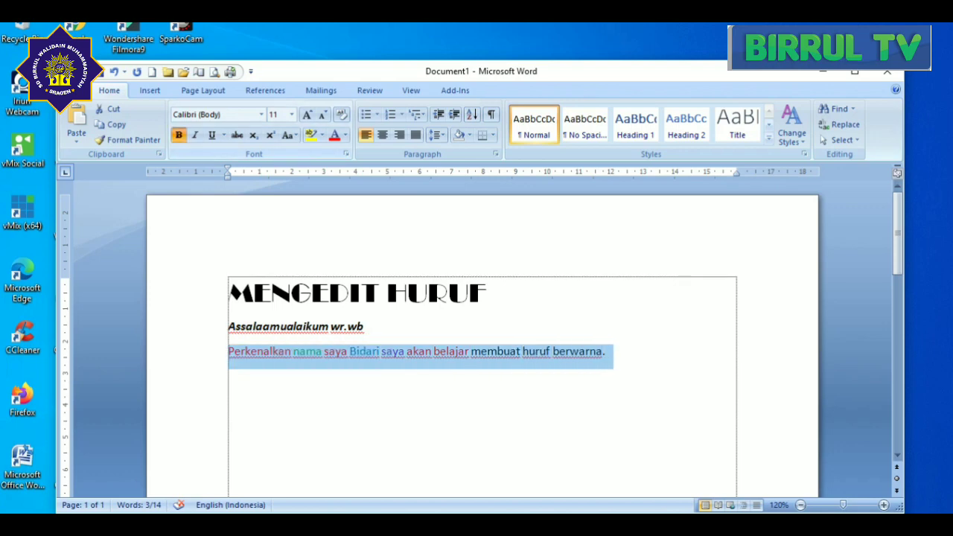
{"action": "left_click", "coordinate": [179, 135]}
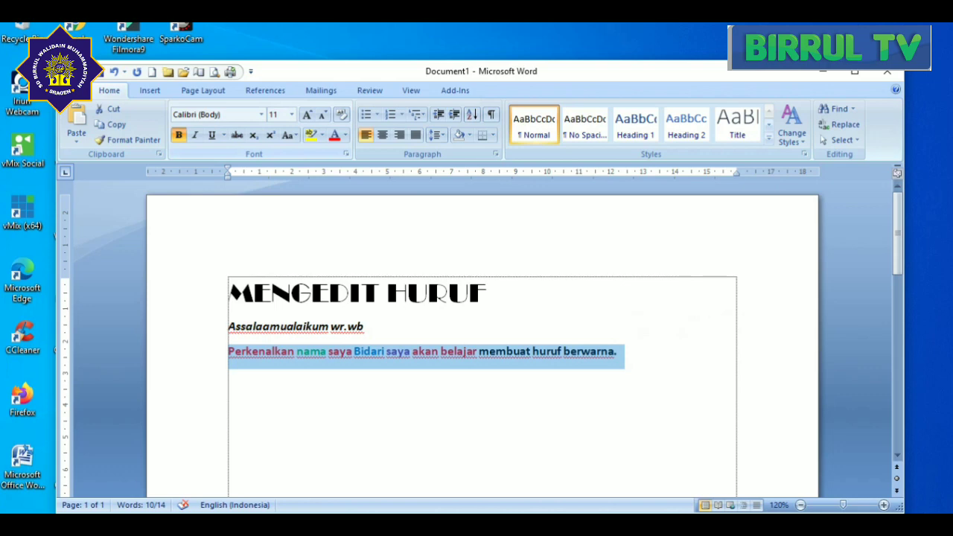
{"action": "key", "text": "ctrl+b"}
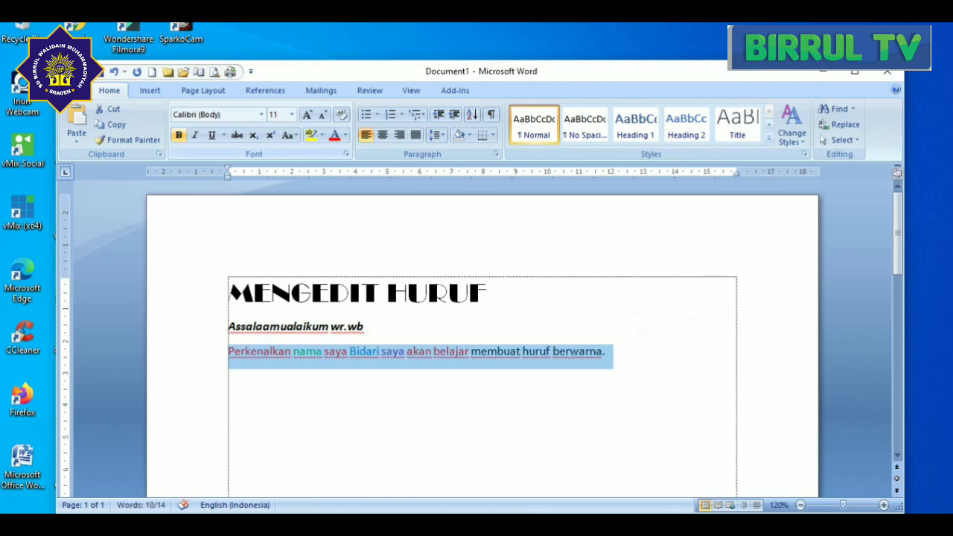
{"action": "left_click", "coordinate": [195, 134]}
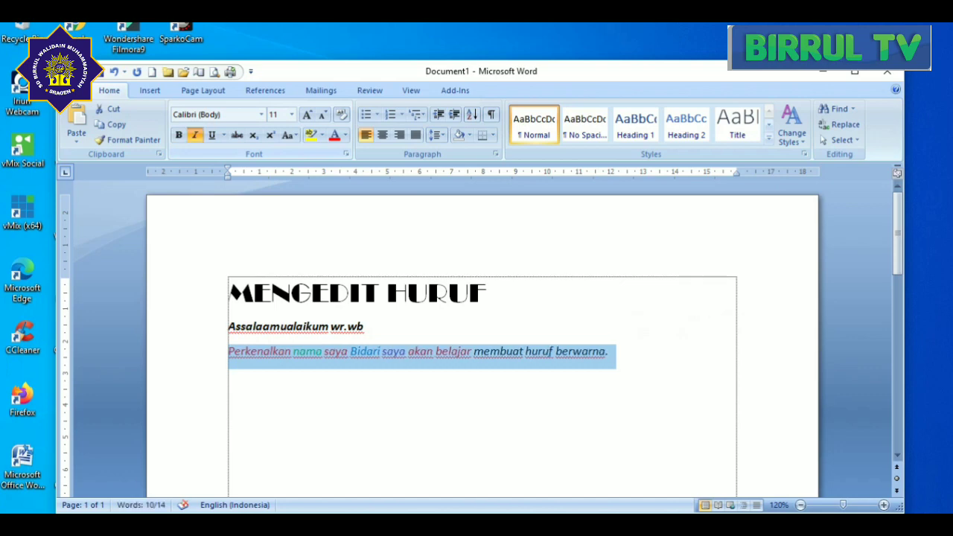
{"action": "left_click", "coordinate": [195, 135]}
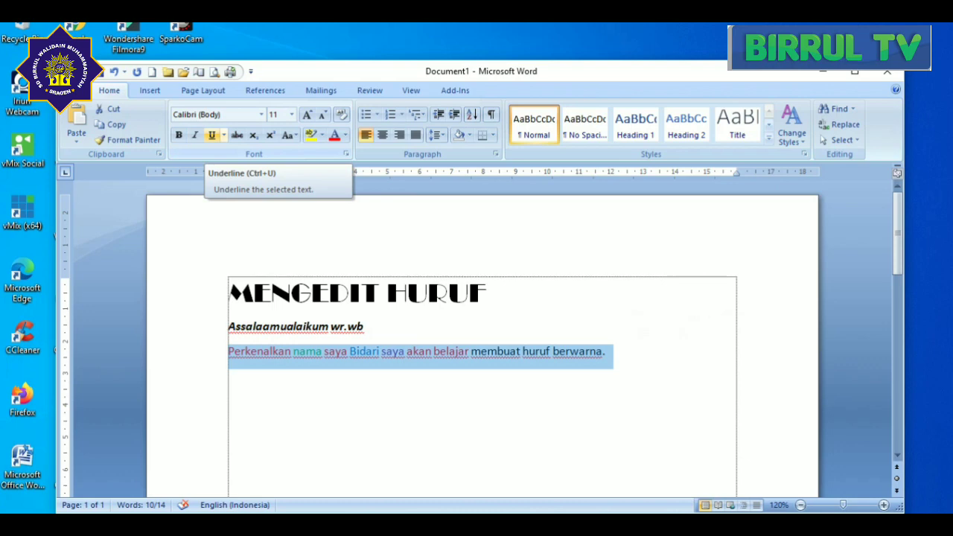
{"action": "left_click", "coordinate": [212, 135]}
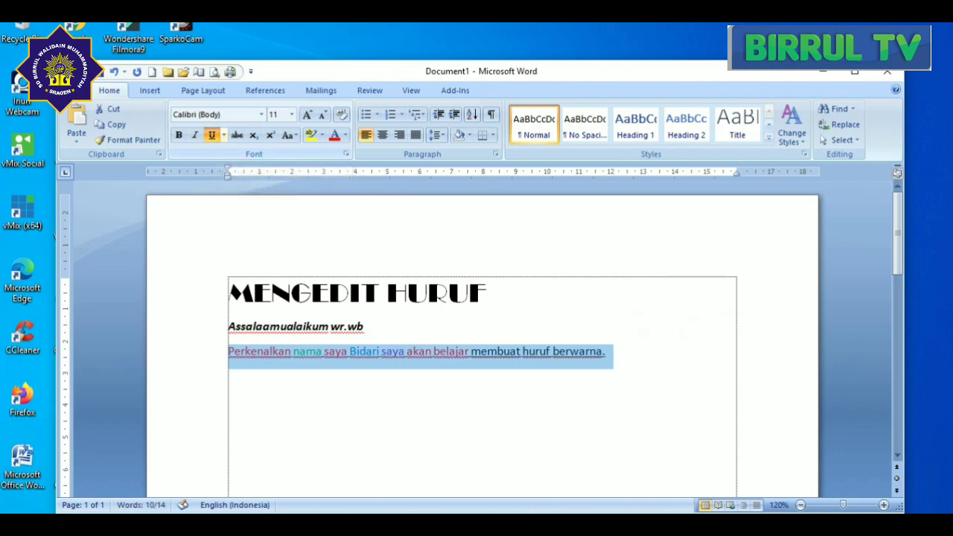
{"action": "left_click", "coordinate": [212, 134]}
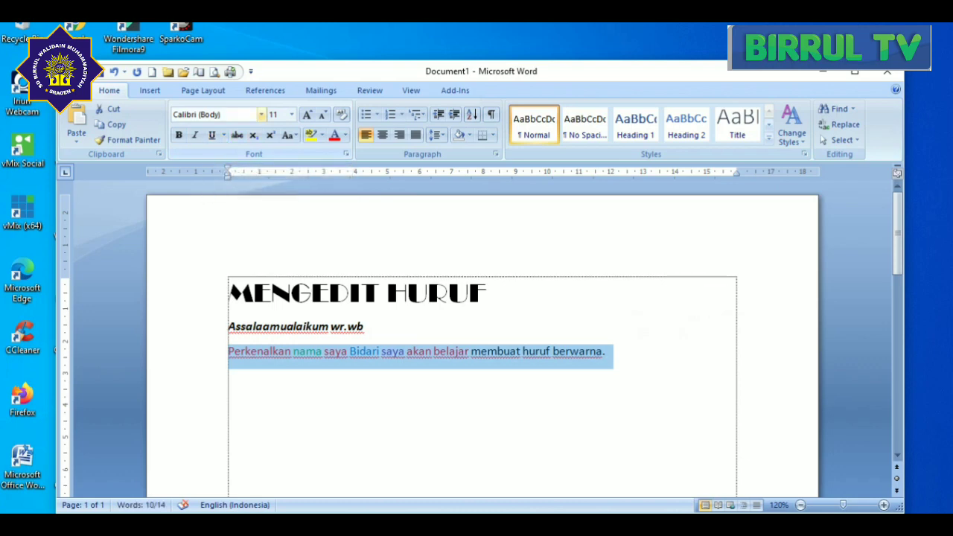
- Apply the Bauhaus 93 font at size 20 to the selected introduction sentence
{"action": "left_click", "coordinate": [261, 114]}
{"action": "scroll", "coordinate": [260, 350], "scroll_direction": "down", "scroll_amount": 1}
{"action": "scroll", "coordinate": [260, 350], "scroll_direction": "down", "scroll_amount": 3}
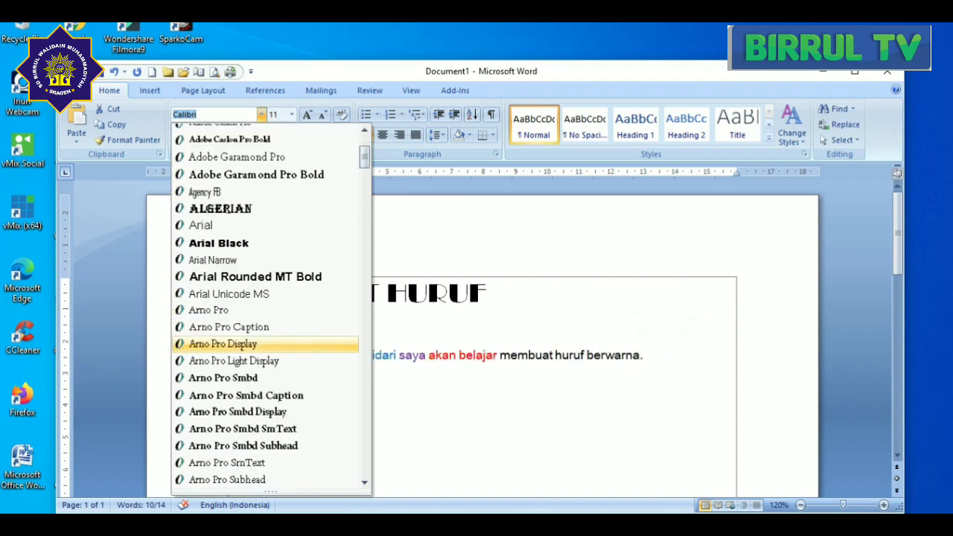
{"action": "scroll", "coordinate": [260, 350], "scroll_direction": "down", "scroll_amount": 2}
{"action": "scroll", "coordinate": [261, 350], "scroll_direction": "down", "scroll_amount": 3}
{"action": "scroll", "coordinate": [269, 342], "scroll_direction": "down", "scroll_amount": 2}
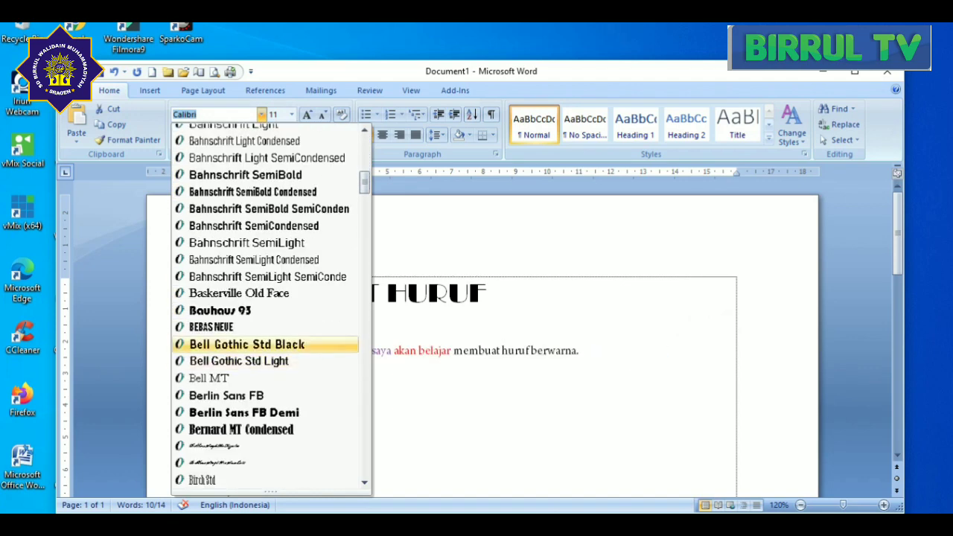
{"action": "left_click", "coordinate": [223, 310]}
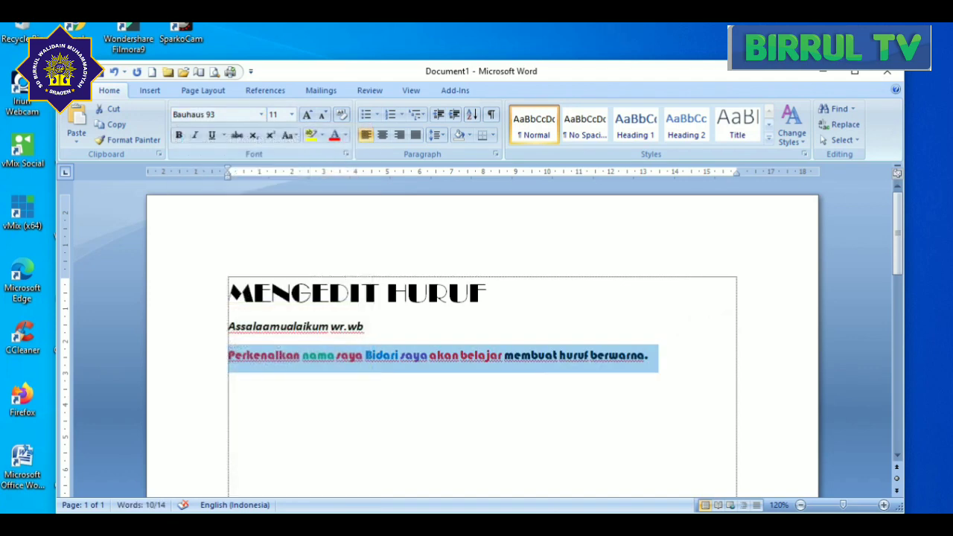
{"action": "left_click", "coordinate": [291, 114]}
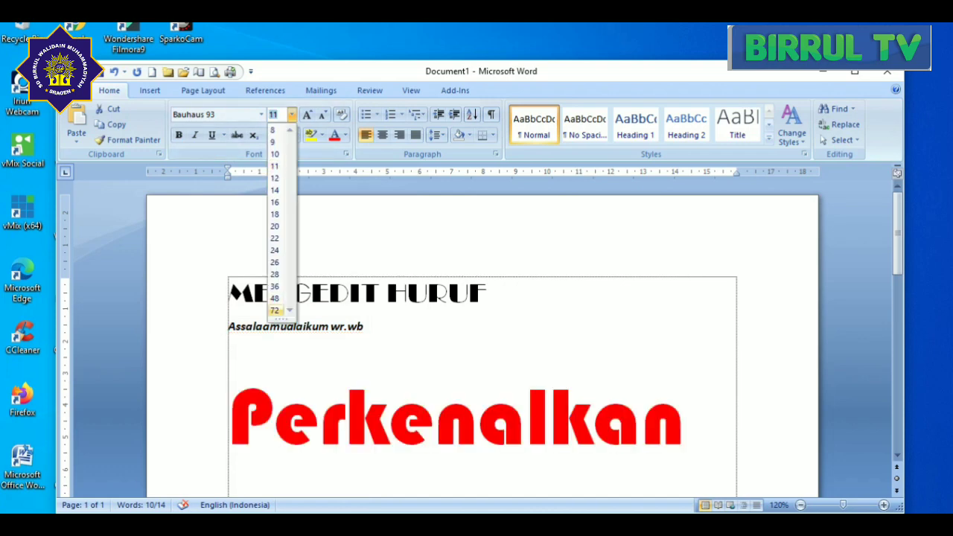
{"action": "left_click", "coordinate": [274, 225]}
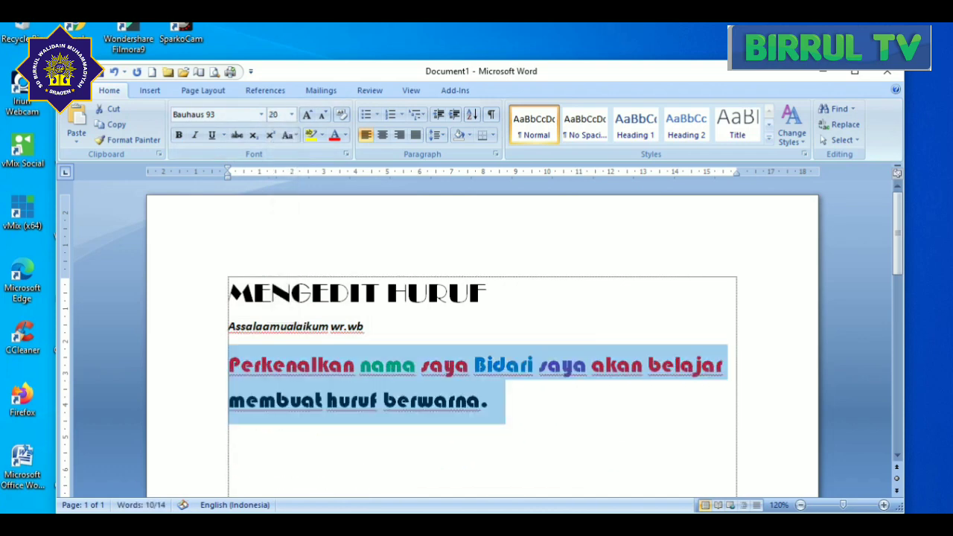
{"action": "left_click", "coordinate": [489, 401]}
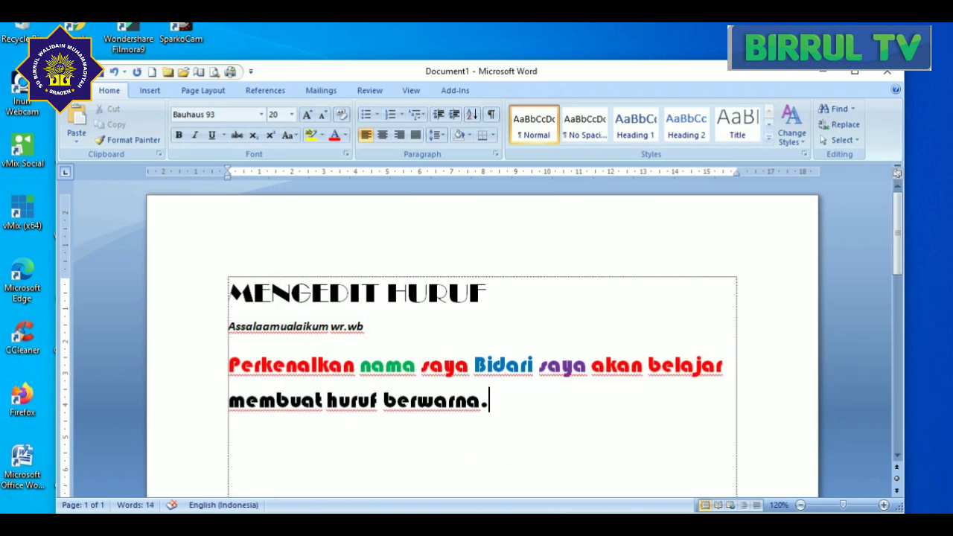